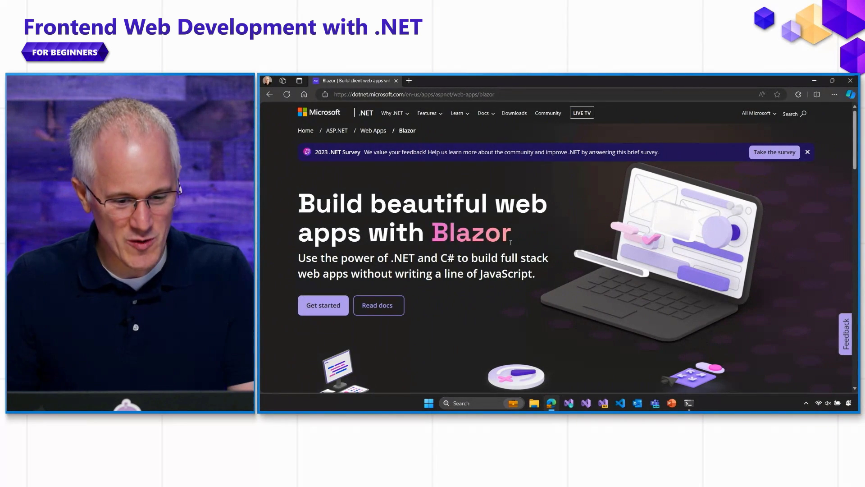
# Go to blazor.net and open the getting-started tutorial's download and install step.
pyautogui.hotkey('ctrl', 'l')
pyautogui.write('blazor.net')
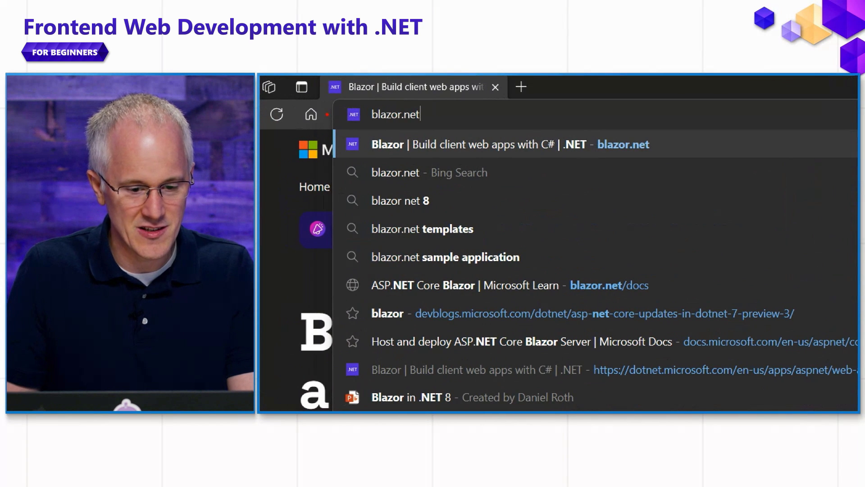
pyautogui.press('Return')
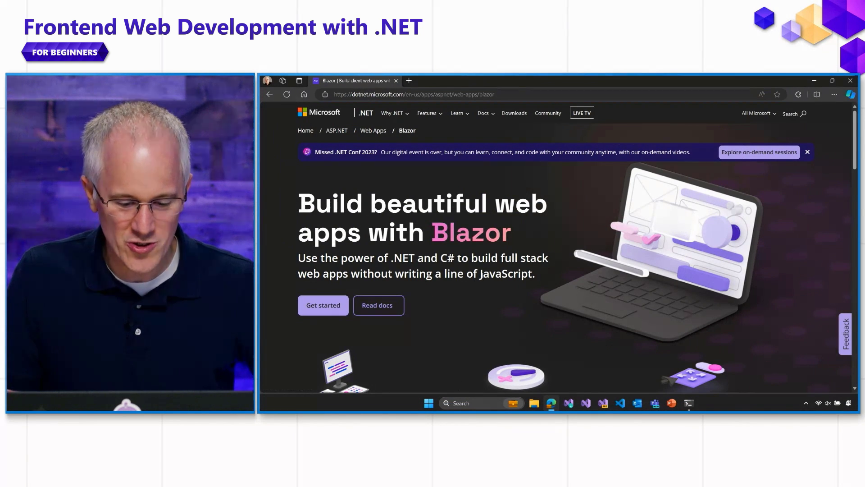
pyautogui.scroll(-3, 561, 271)
pyautogui.scroll(-3, 561, 271)
pyautogui.scroll(-2, 561, 271)
pyautogui.scroll(-2, 487, 275)
pyautogui.scroll(2, 487, 275)
pyautogui.scroll(4, 487, 275)
pyautogui.scroll(3, 486, 278)
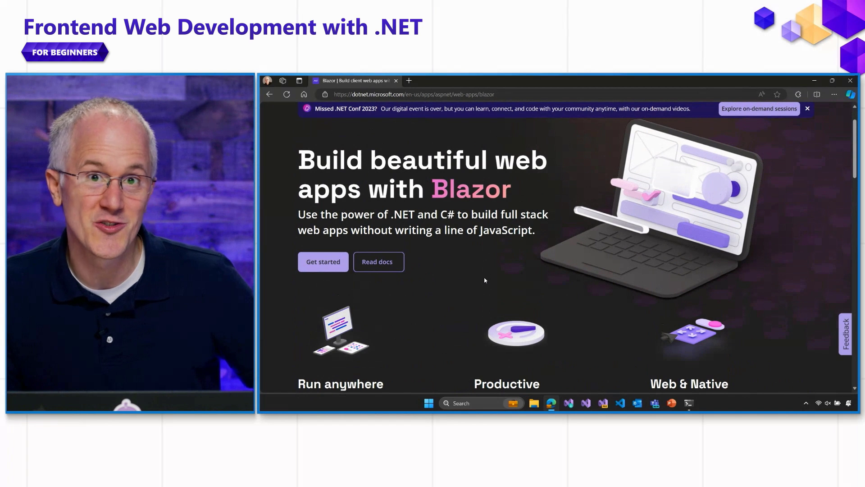
pyautogui.scroll(2, 485, 278)
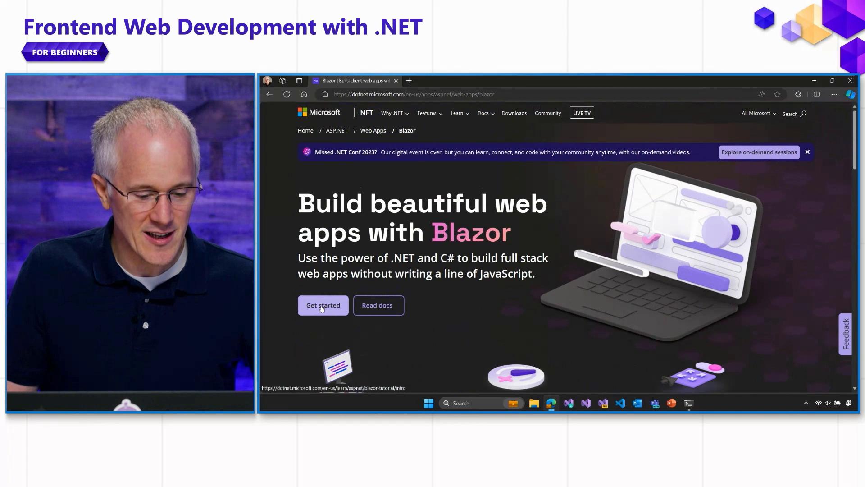
pyautogui.click(322, 306)
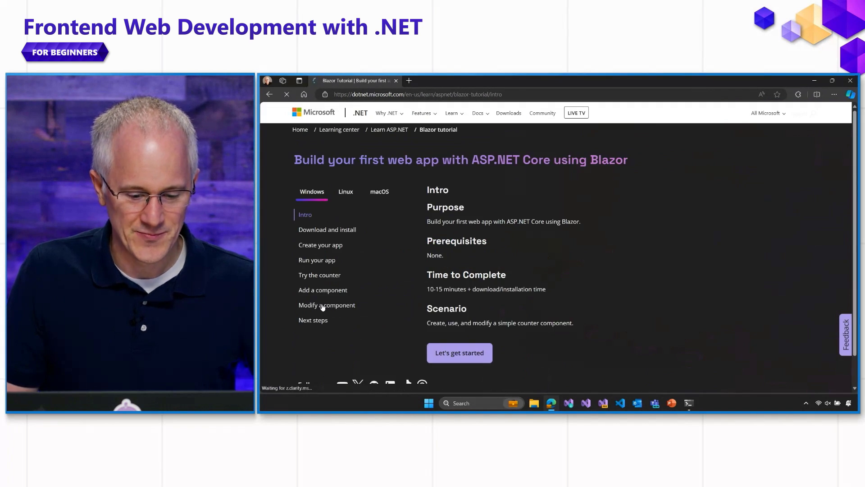
pyautogui.click(455, 354)
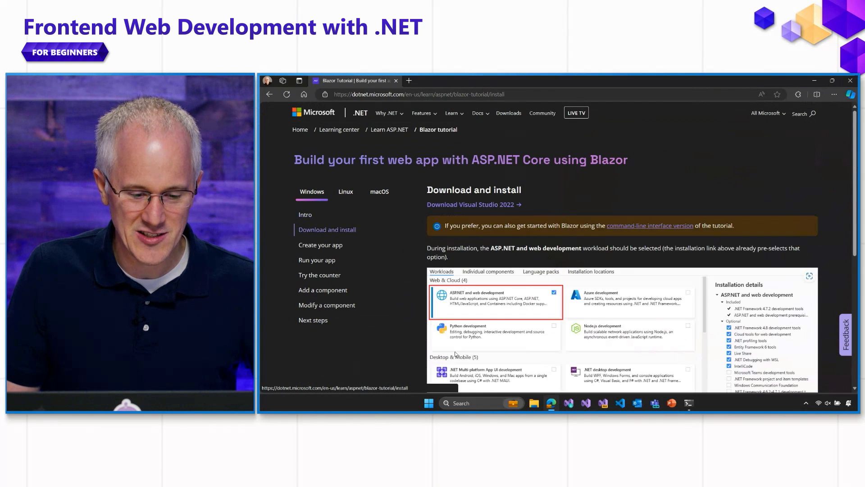
pyautogui.scroll(-2, 399, 321)
pyautogui.scroll(3, 399, 321)
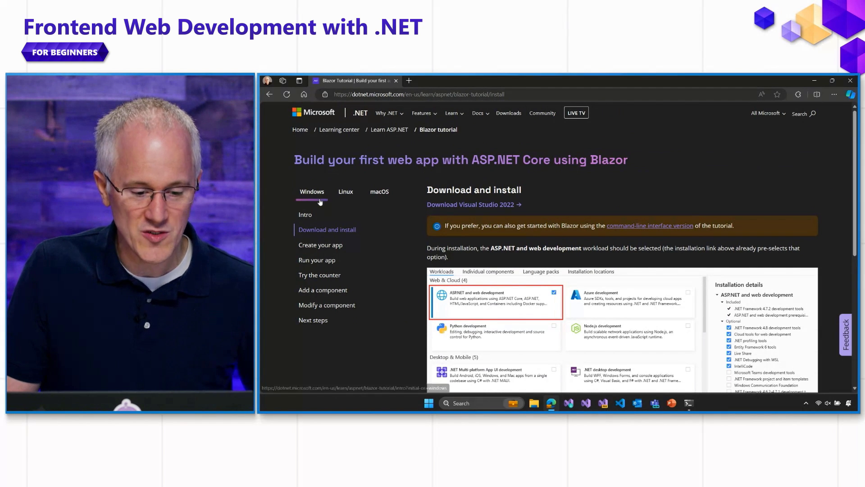
# Browse the macOS and Linux tabs, return to Windows, and download and run the Visual Studio 2022 installer.
pyautogui.click(380, 192)
pyautogui.click(343, 194)
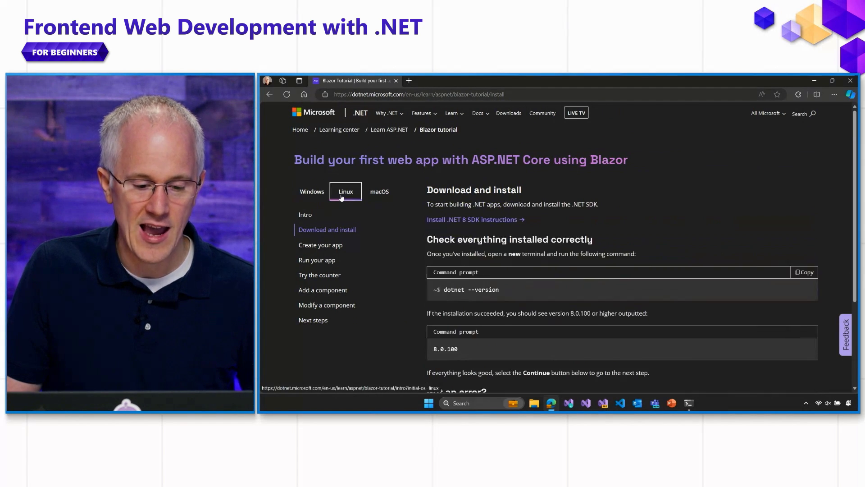
pyautogui.click(314, 195)
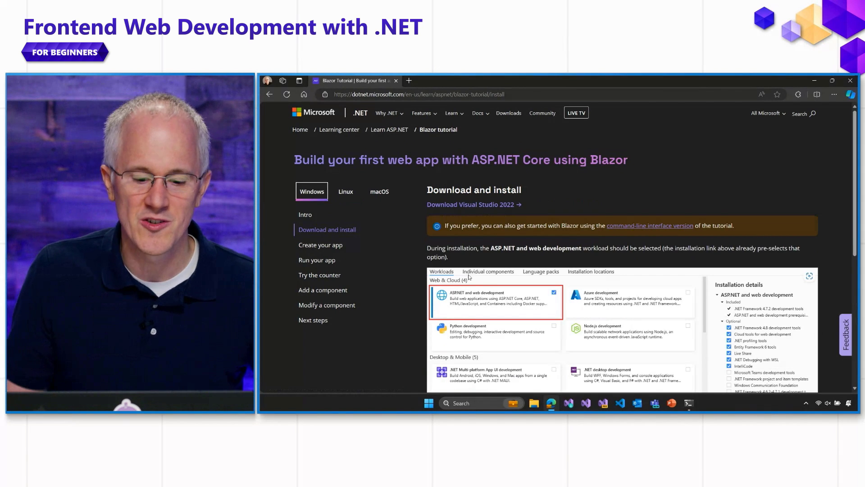
pyautogui.scroll(-3, 465, 278)
pyautogui.scroll(3, 492, 290)
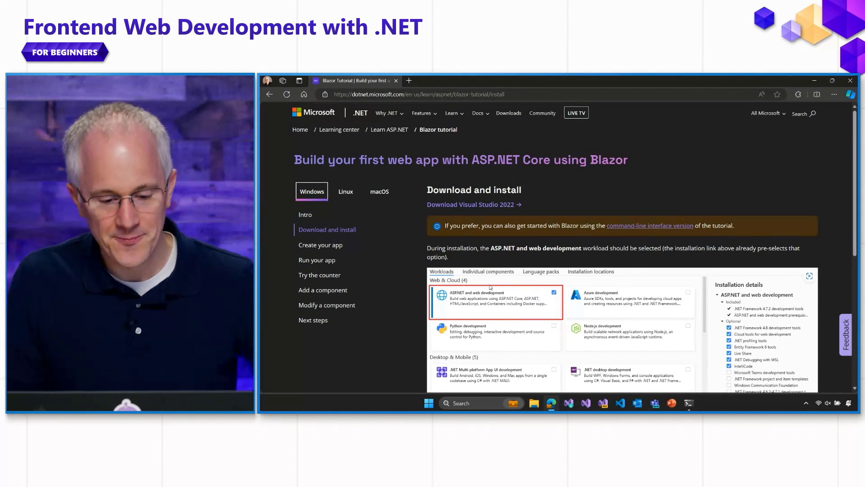
pyautogui.click(464, 207)
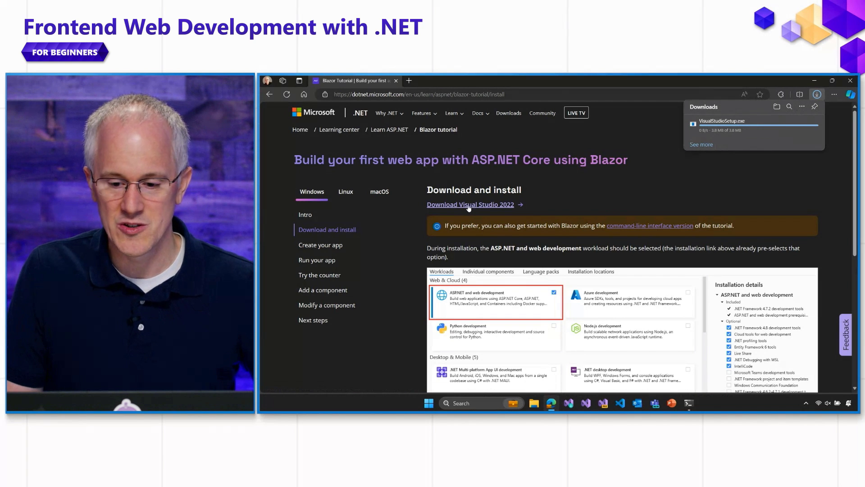
pyautogui.click(707, 128)
# Approve the installer's admin prompt and close the modify window without changes.
pyautogui.hotkey('alt', 'y')
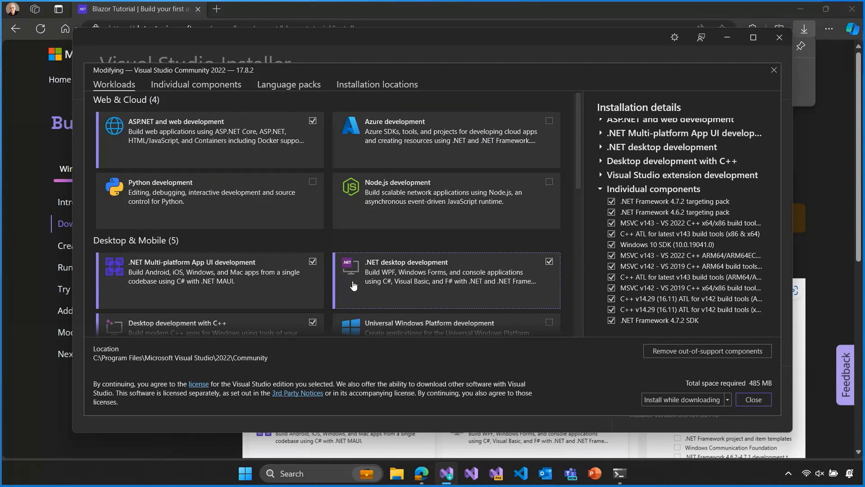
pyautogui.click(748, 403)
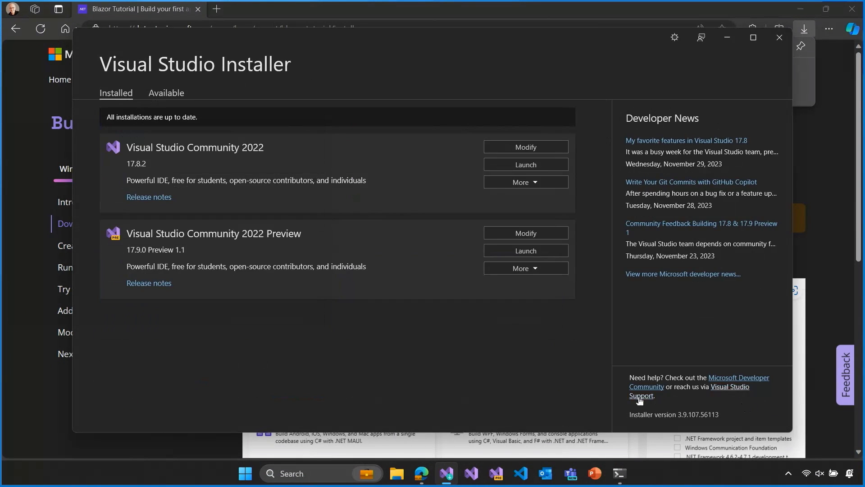
# Launch Visual Studio 2022 and create Blazor Web App 'BlazorApp4' on .NET 8.0 with default settings.
pyautogui.click(515, 165)
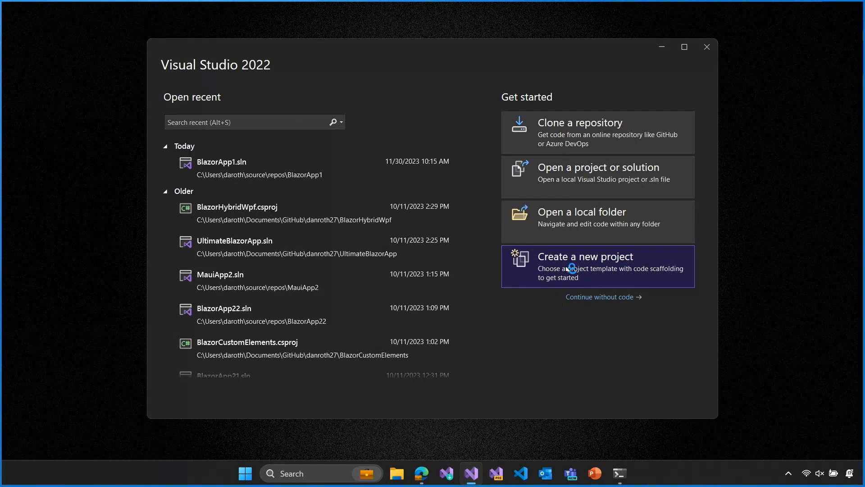
pyautogui.click(571, 270)
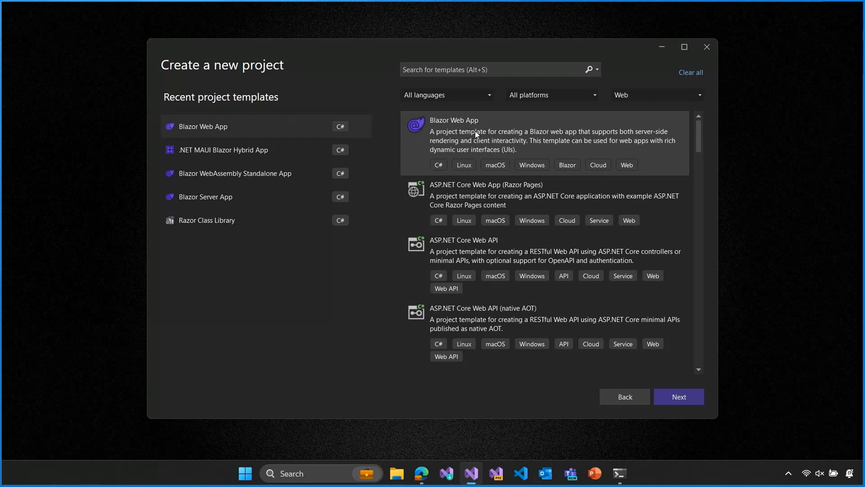
pyautogui.click(652, 94)
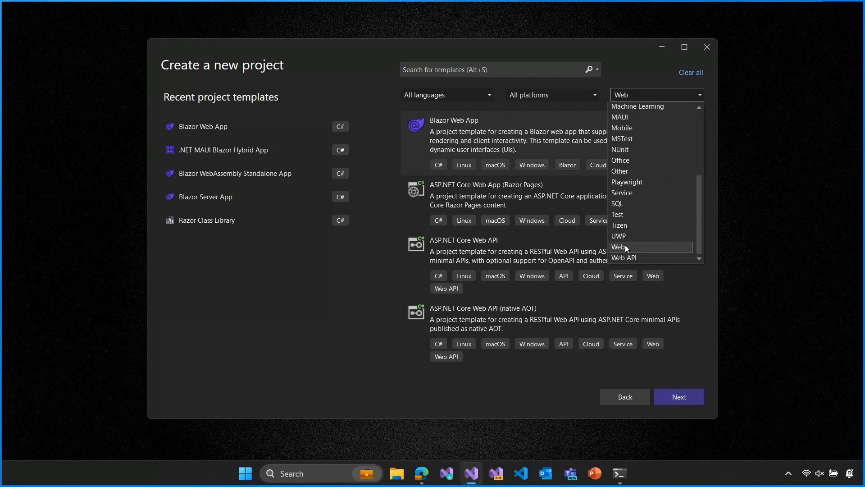
pyautogui.click(404, 135)
pyautogui.doubleClick(406, 139)
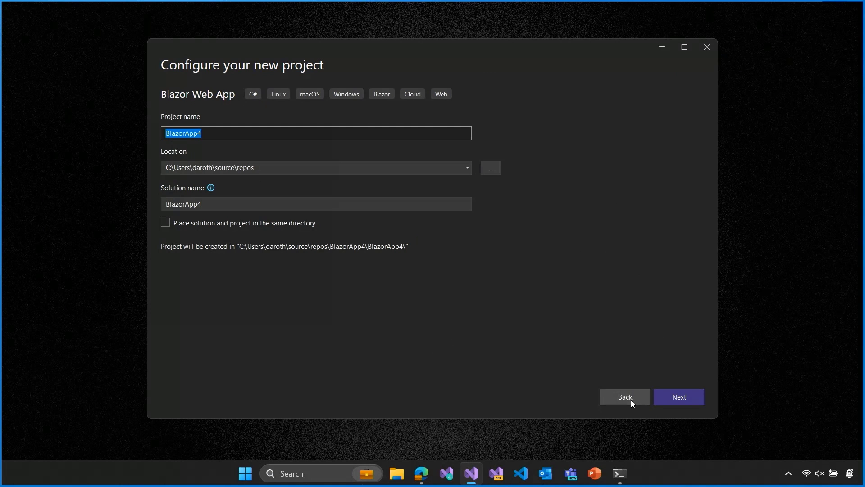
pyautogui.click(681, 397)
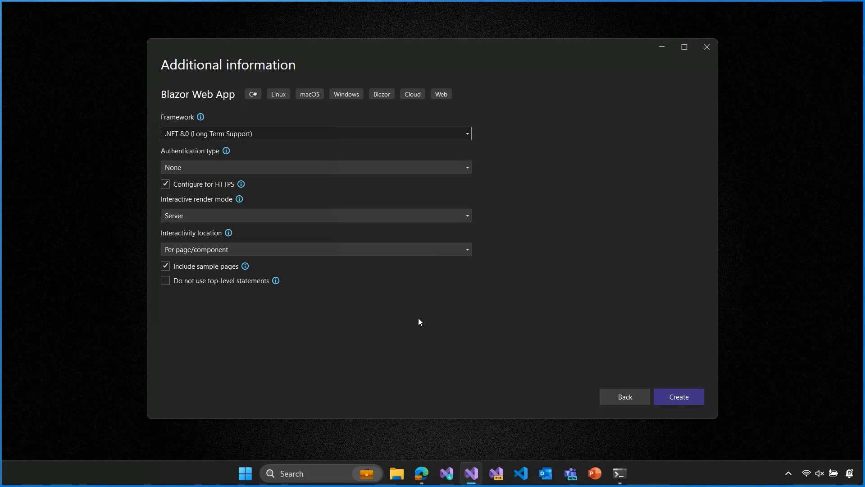
pyautogui.click(669, 397)
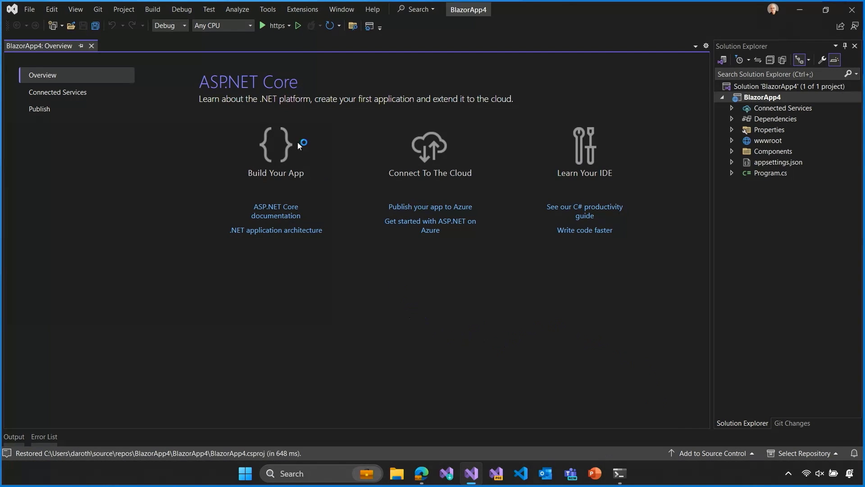
# Run BlazorApp4 with debugging, maximize the browser, increment the Counter, and view the Weather page.
pyautogui.click(278, 26)
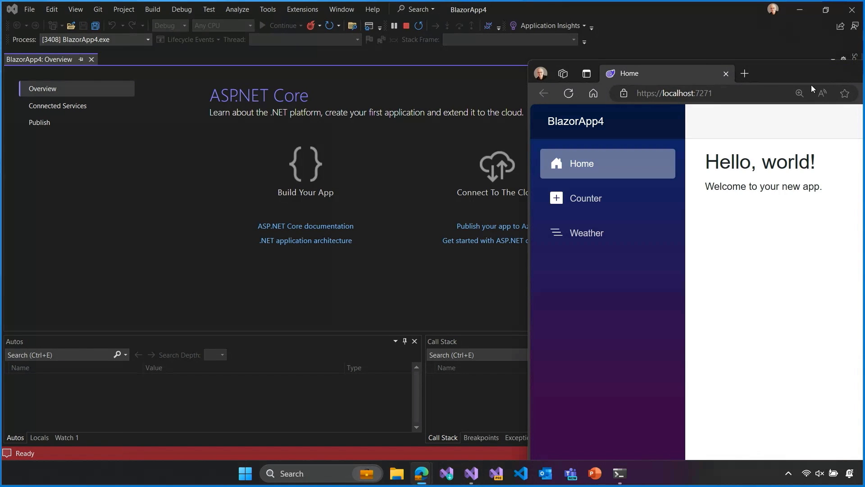
pyautogui.moveTo(784, 73); pyautogui.dragTo(433, 2)
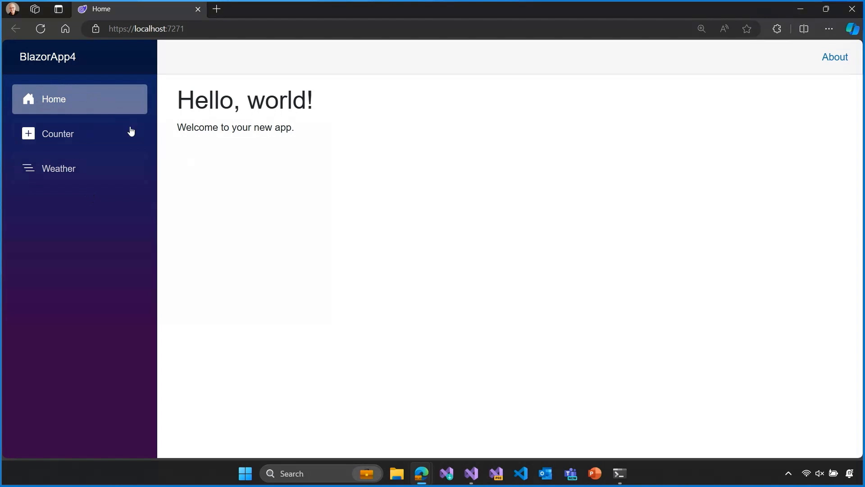
pyautogui.click(71, 135)
pyautogui.click(208, 158)
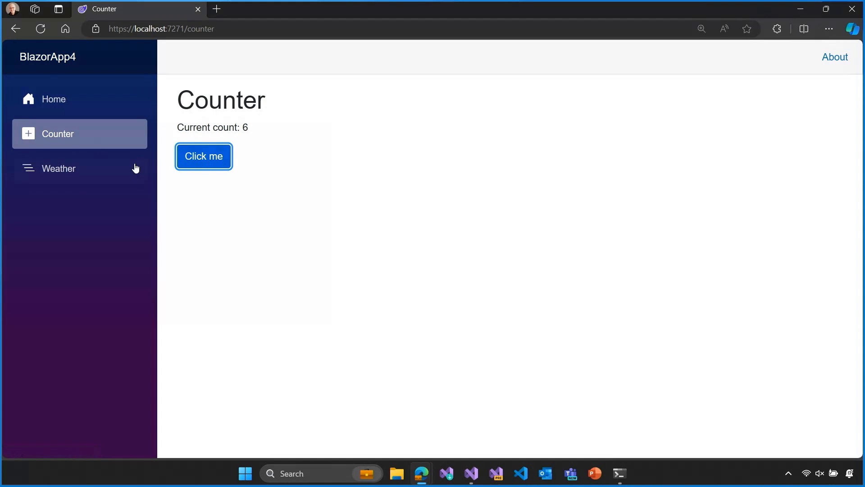
pyautogui.click(70, 169)
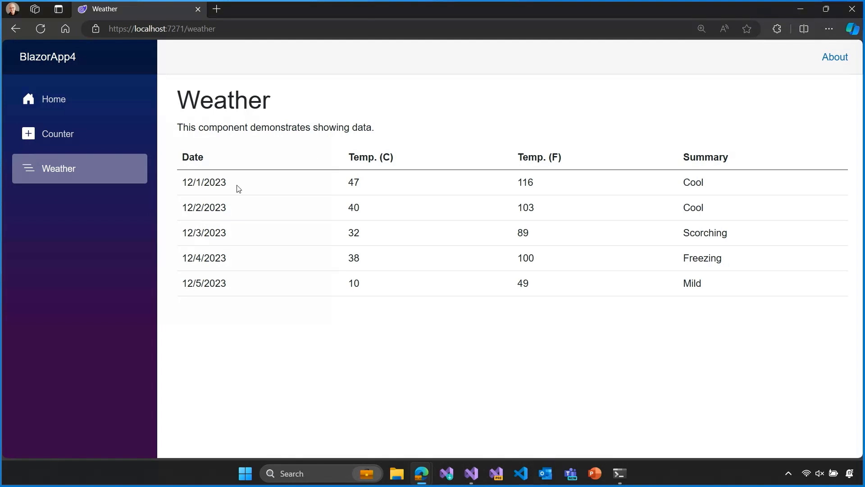
# Tile the browser and Visual Studio side by side and open Components/Pages/Home.razor.
pyautogui.moveTo(520, 5); pyautogui.dragTo(859, 6)
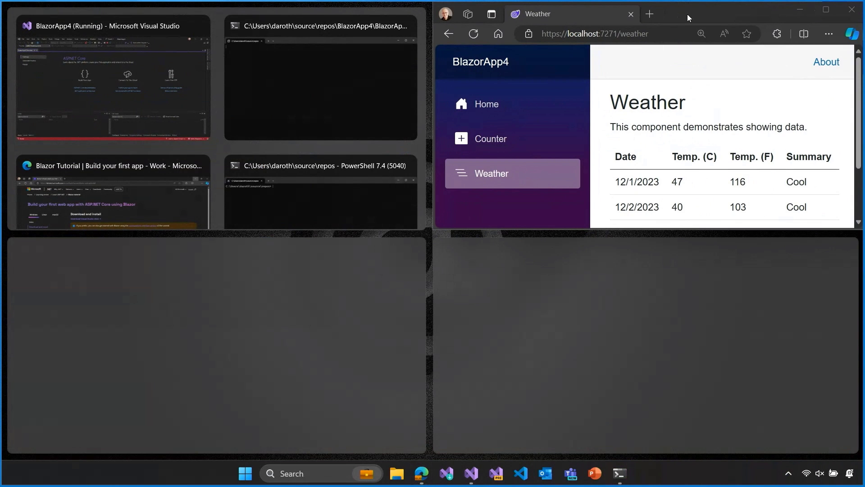
pyautogui.moveTo(688, 14); pyautogui.dragTo(862, 203)
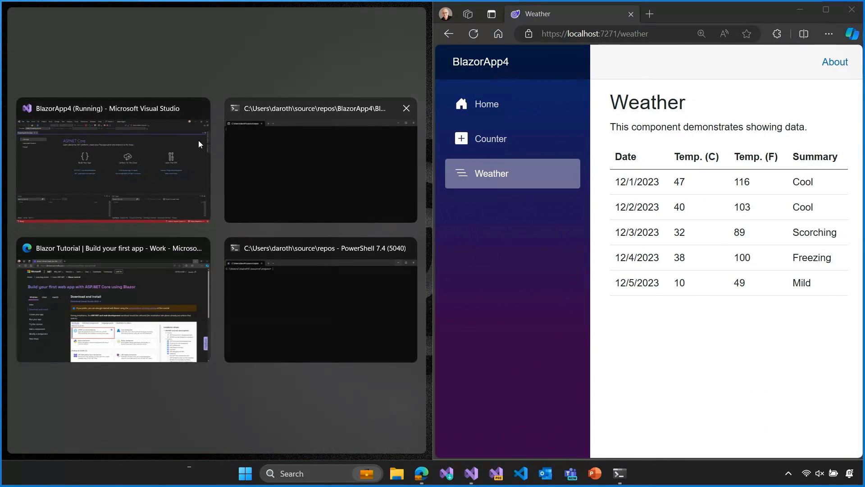
pyautogui.click(198, 139)
pyautogui.click(422, 86)
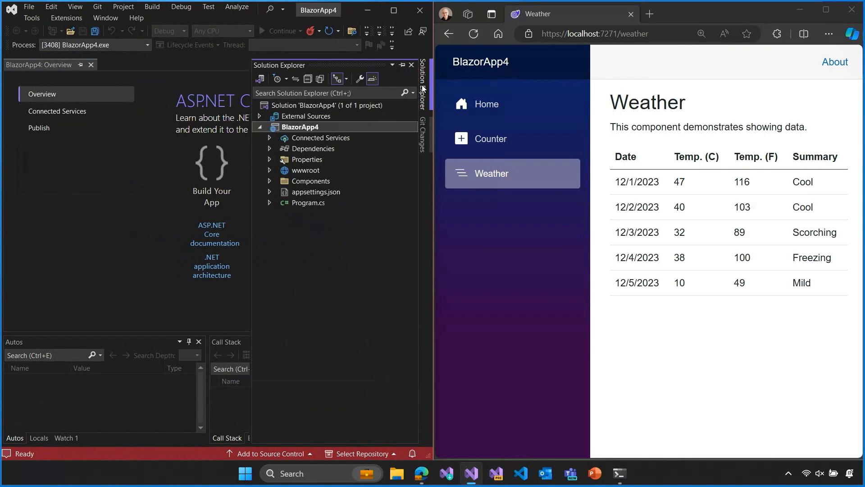
pyautogui.click(270, 181)
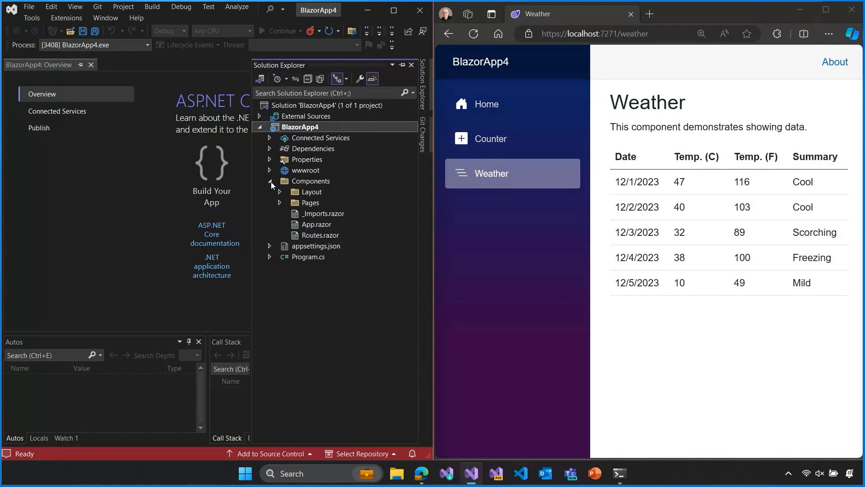
pyautogui.click(281, 202)
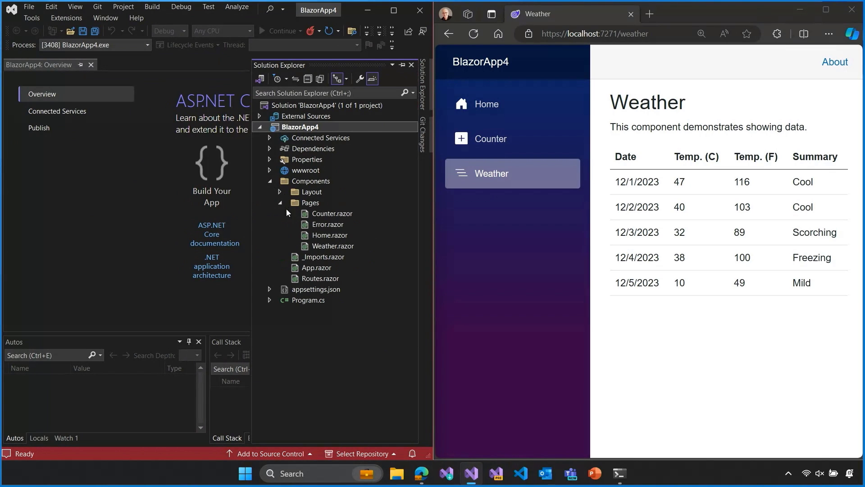
pyautogui.doubleClick(323, 237)
pyautogui.click(153, 233)
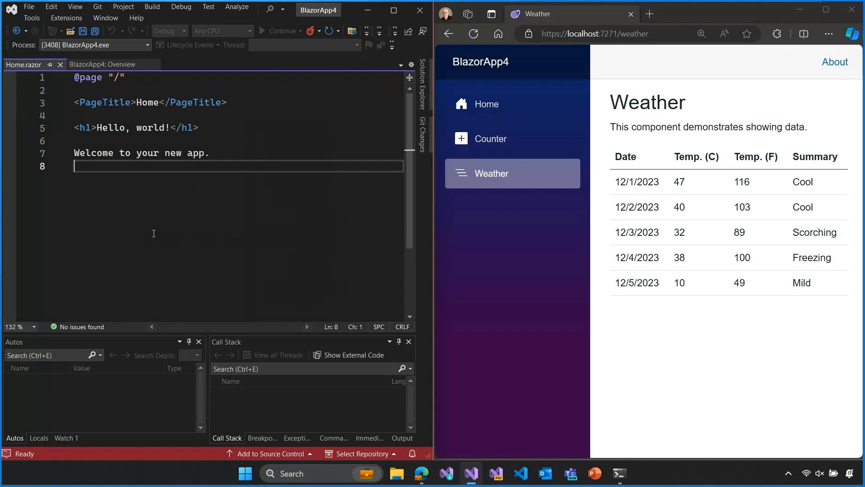
# Replace the 'Hello, world' heading with 'Great job!', save, and hot-reload the running app.
pyautogui.click(501, 104)
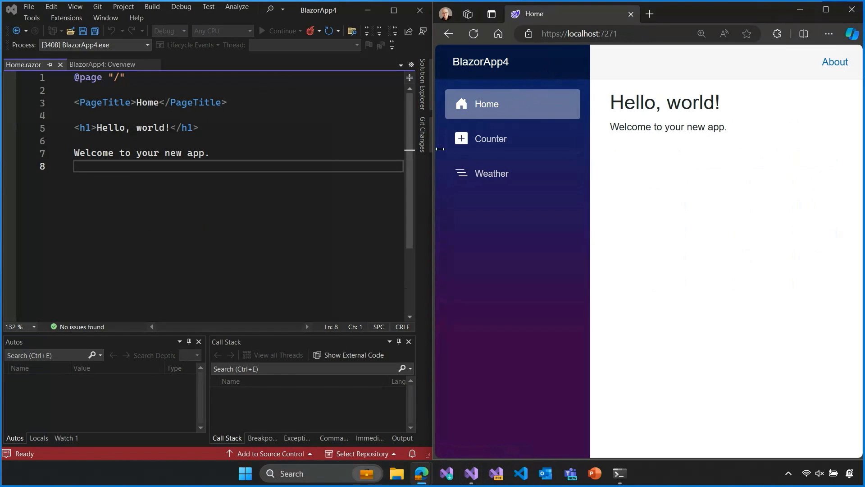
pyautogui.moveTo(610, 102); pyautogui.dragTo(723, 102)
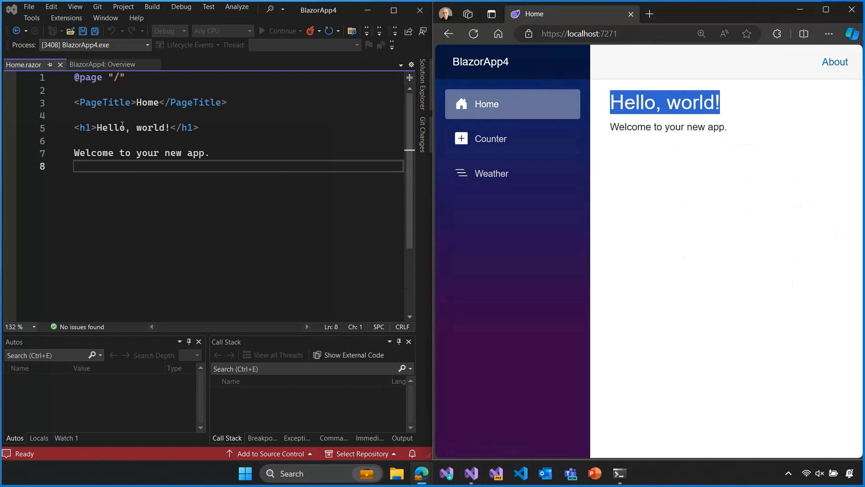
pyautogui.moveTo(97, 127); pyautogui.dragTo(144, 125)
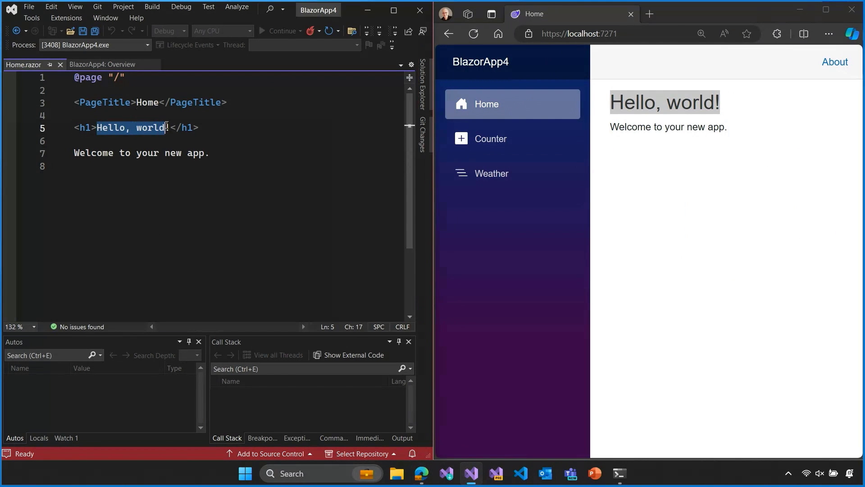
pyautogui.write('Great job')
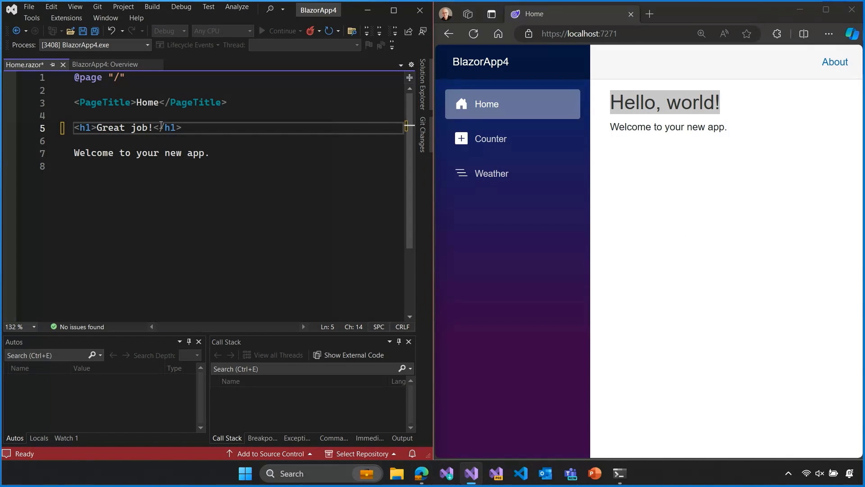
pyautogui.hotkey('ctrl', 's')
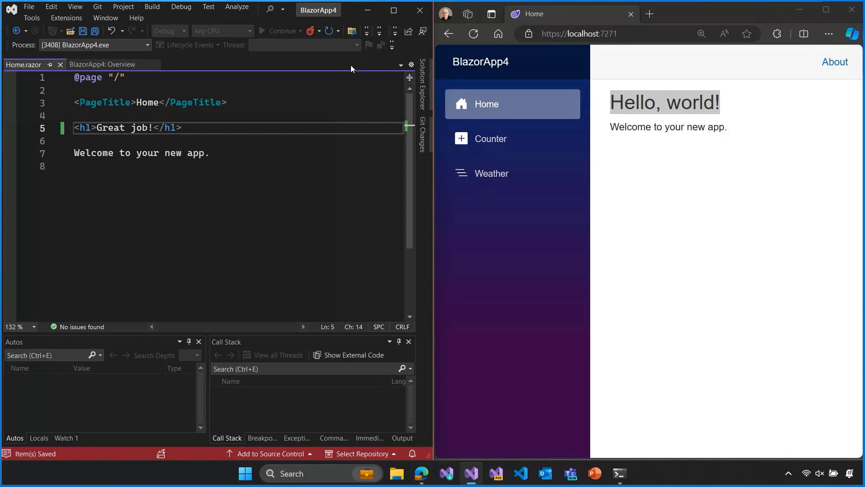
pyautogui.click(311, 32)
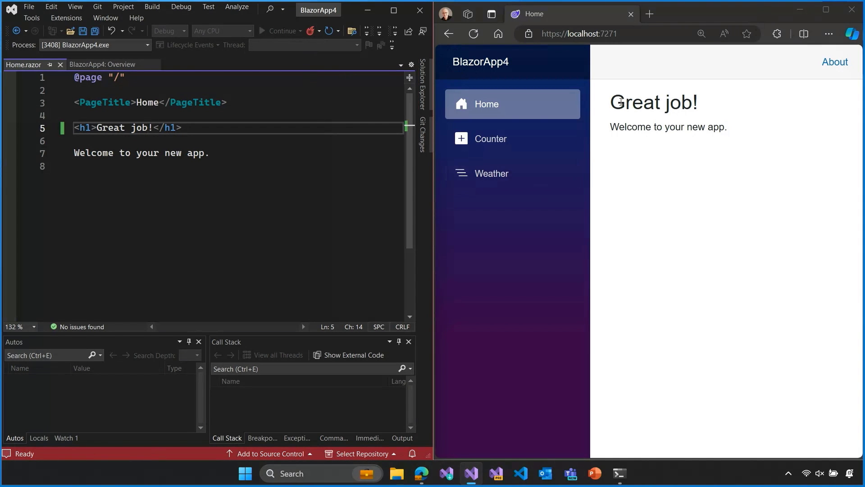
pyautogui.moveTo(612, 101); pyautogui.dragTo(699, 108)
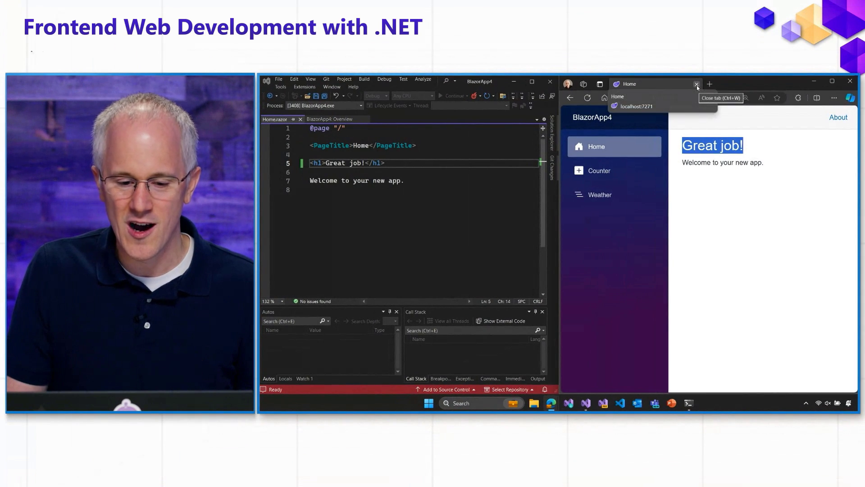
# Close the running app and Visual Studio, then cycle the install tabs back to Windows.
pyautogui.click(672, 61)
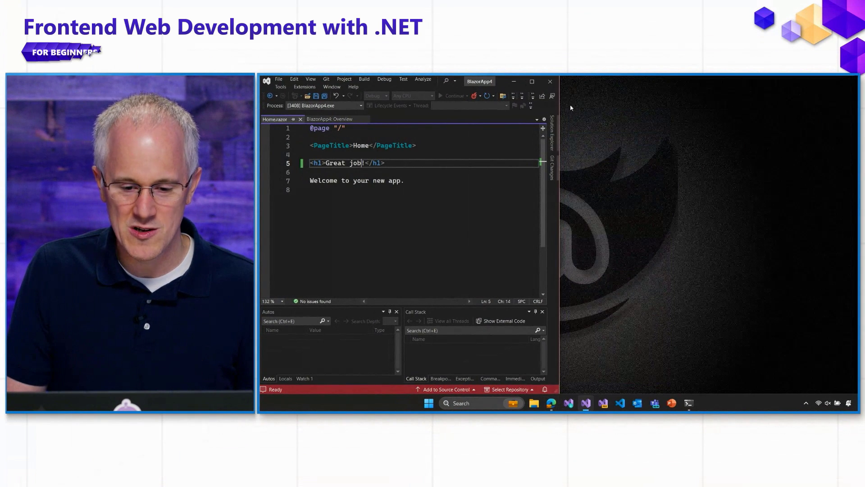
pyautogui.click(550, 84)
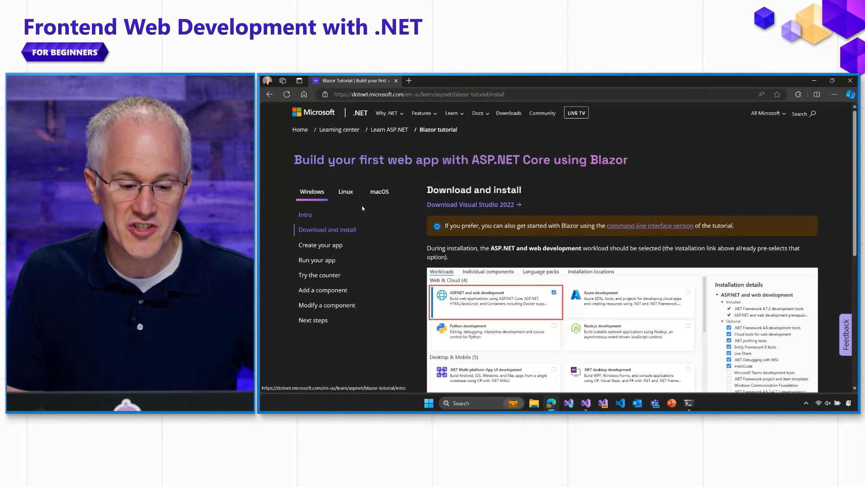
pyautogui.click(381, 193)
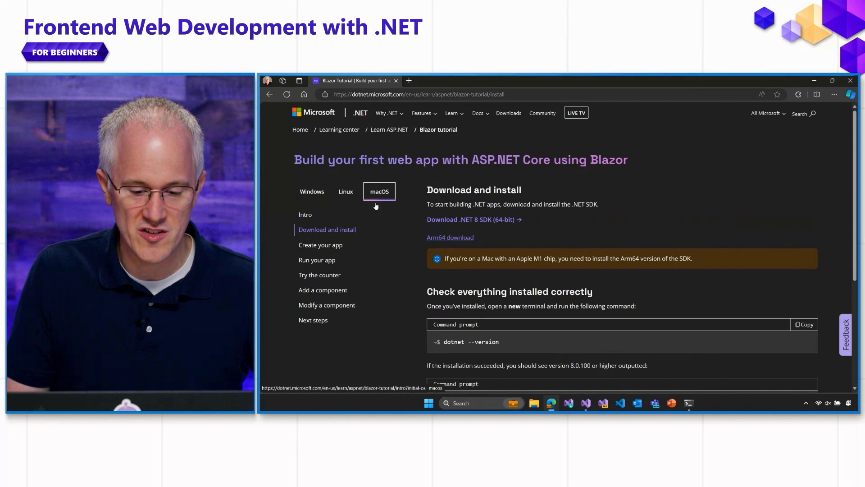
pyautogui.click(345, 191)
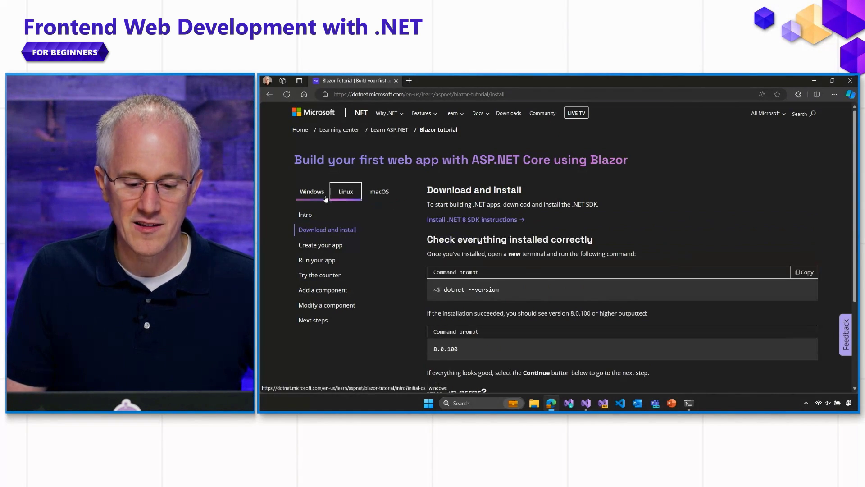
pyautogui.click(313, 191)
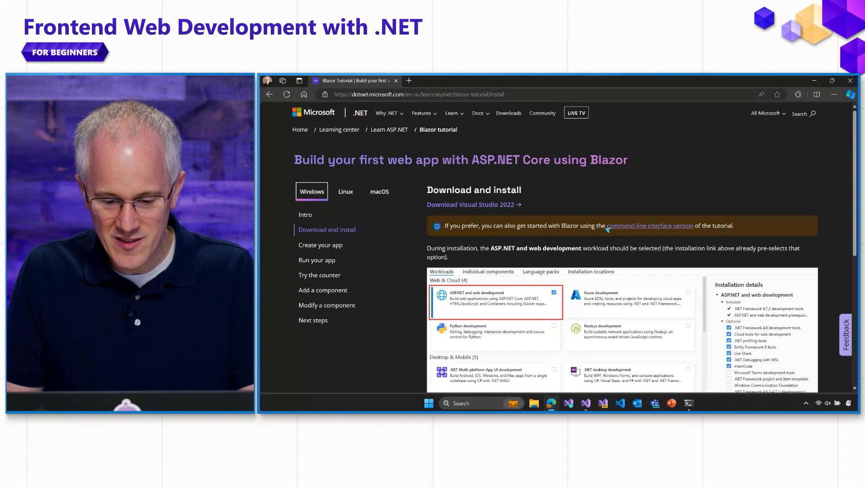
# Open the tutorial's command-line version and download the .NET 8 SDK (64-bit) installer.
pyautogui.moveTo(605, 230); pyautogui.dragTo(584, 245)
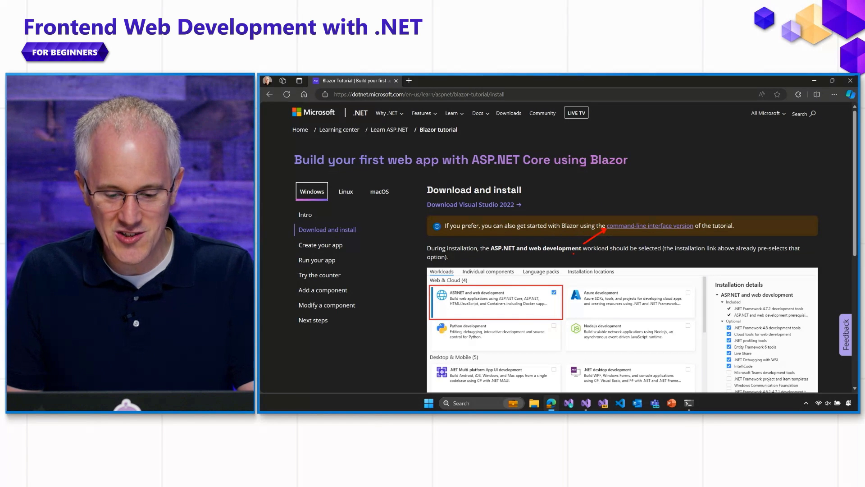
pyautogui.click(635, 229)
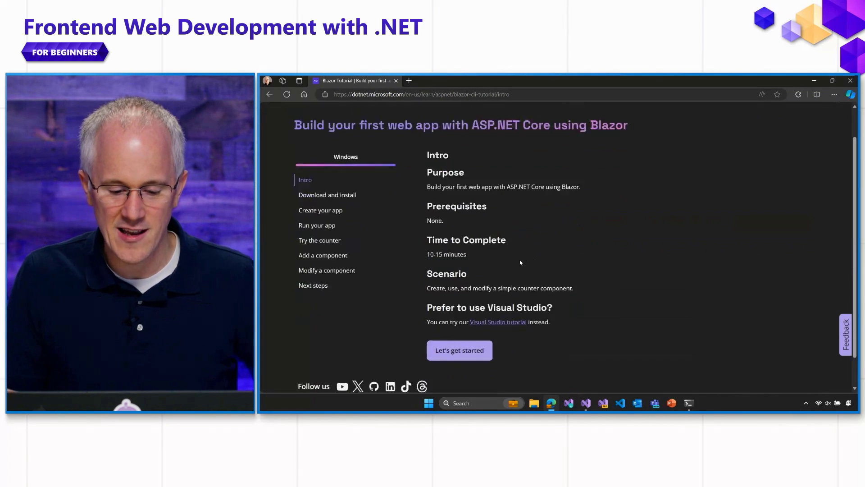
pyautogui.click(460, 345)
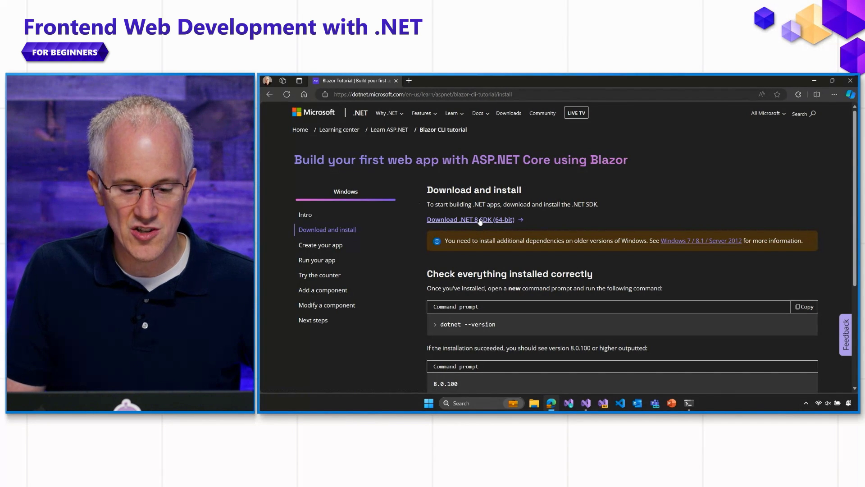
pyautogui.click(480, 220)
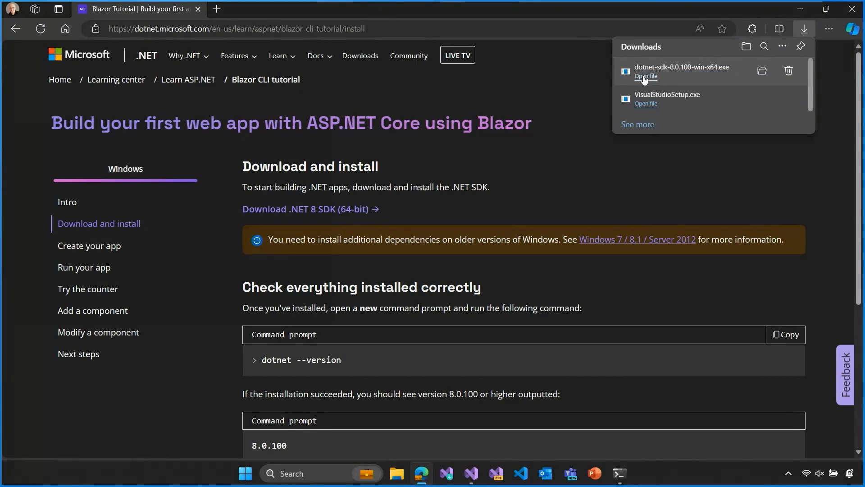
# Run the .NET SDK 8.0.100 installer, approve the admin prompt, and close it when finished.
pyautogui.click(644, 77)
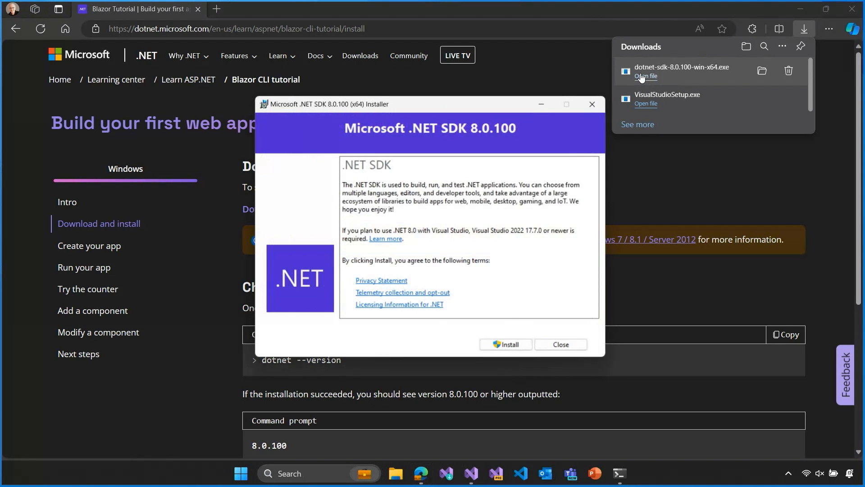
pyautogui.click(511, 350)
pyautogui.click(363, 322)
pyautogui.click(569, 350)
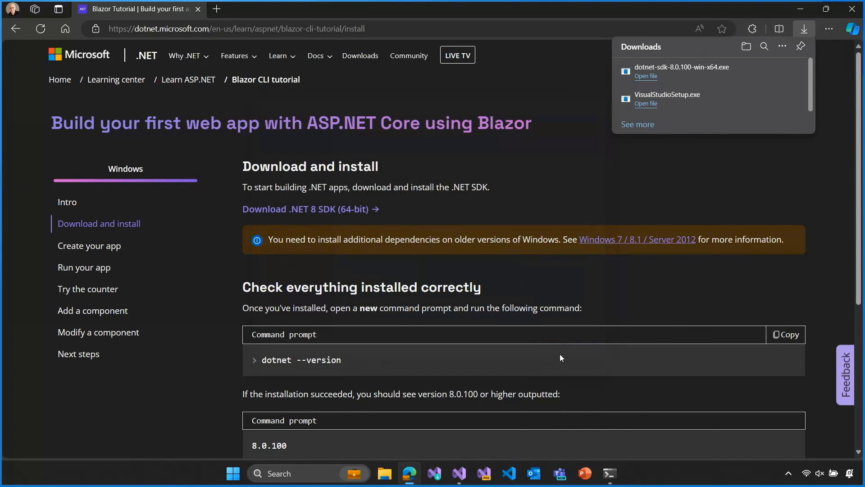
# Close the leftover Visual Studio debug console and switch to the repos terminal window.
pyautogui.click(626, 478)
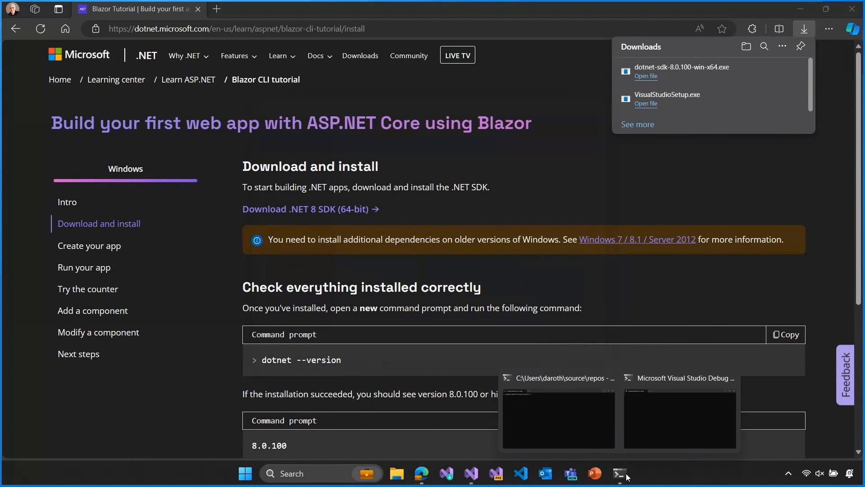
pyautogui.click(643, 419)
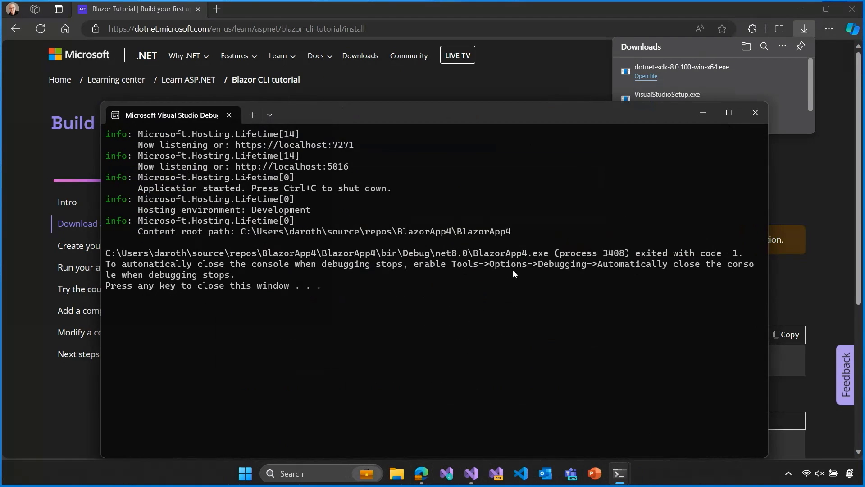
pyautogui.press('Return')
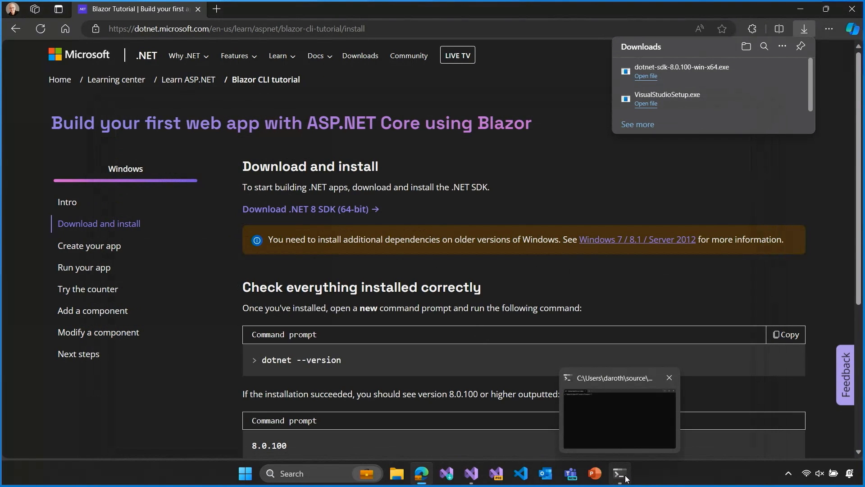
pyautogui.click(620, 419)
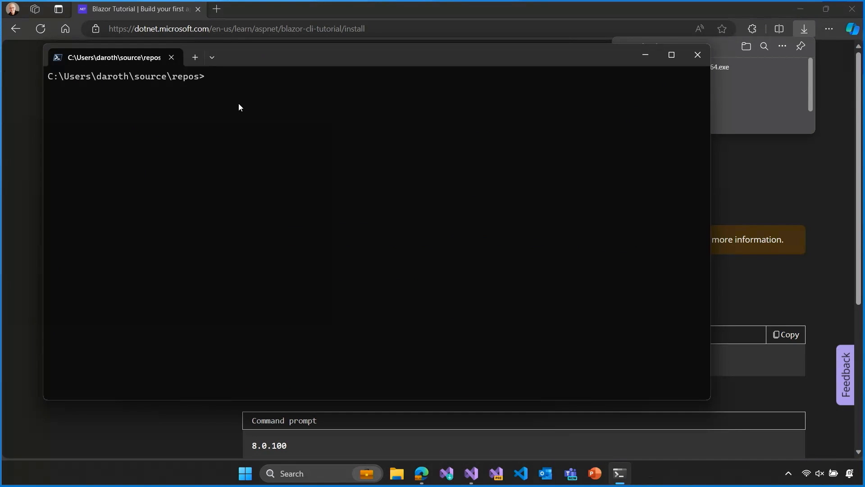
pyautogui.write('dotnet ')
pyautogui.write('--version')
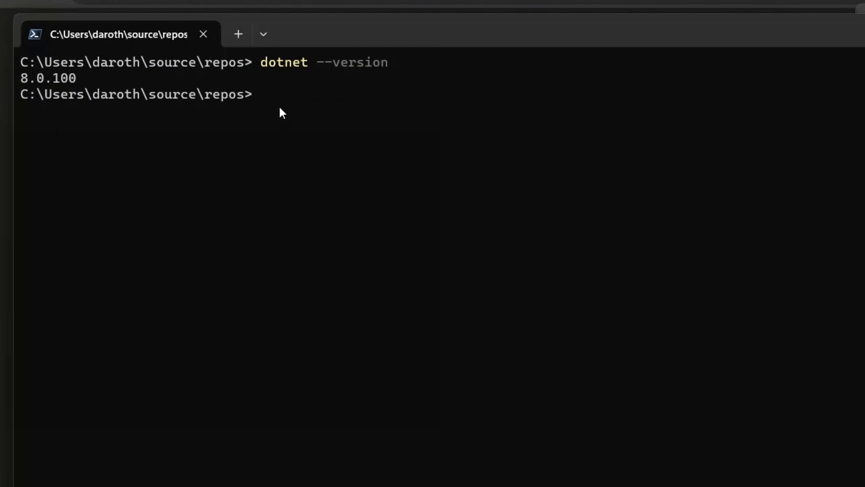
pyautogui.write('dotnet new ')
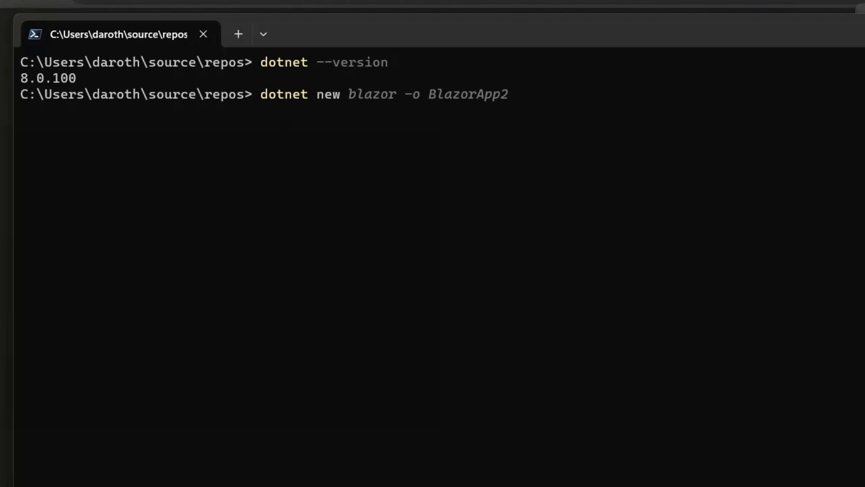
pyautogui.write('blazor')
pyautogui.write(' -')
pyautogui.write('o BlazorApp')
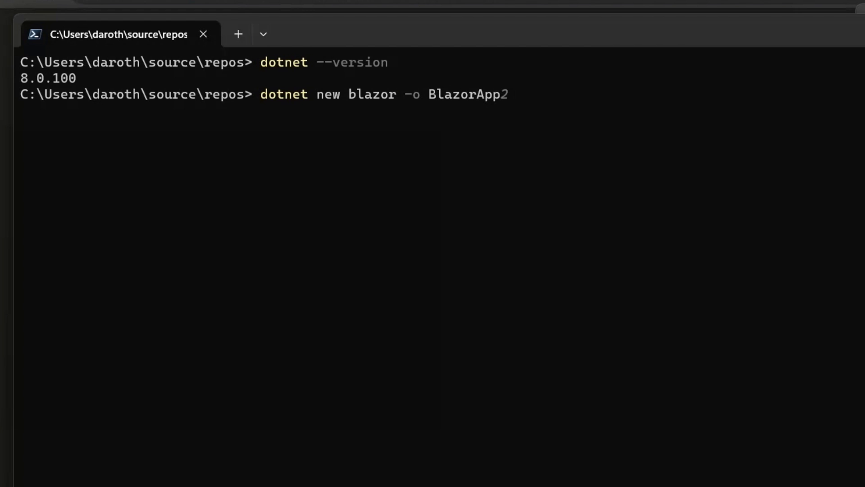
pyautogui.write('5')
# Run 'dotnet new blazor -o BlazorApp5' in the repos folder.
pyautogui.press('Return')
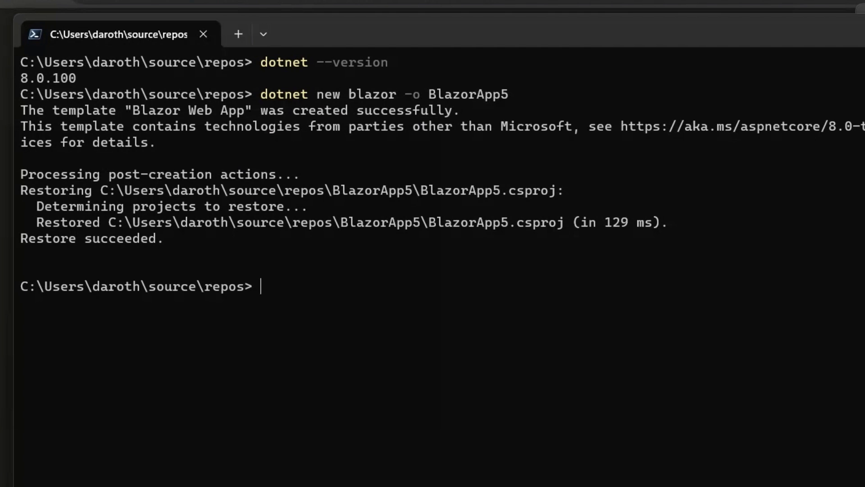
pyautogui.write('dir')
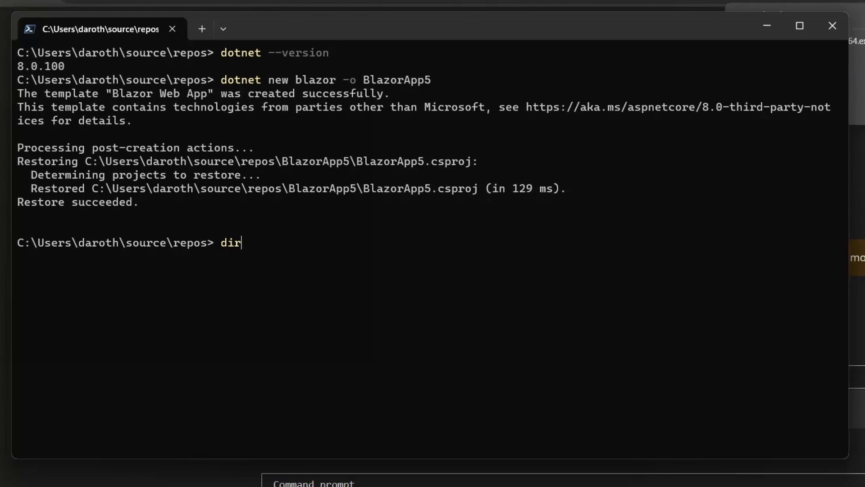
# Enter the BlazorApp5 folder, clear the screen, and start the app with dotnet run on localhost:5055.
pyautogui.press('Return')
pyautogui.write('cd bl')
pyautogui.press('Tab')
pyautogui.press('Tab')
pyautogui.press('Tab')
pyautogui.press('Tab')
pyautogui.press('Tab')
pyautogui.press('Return')
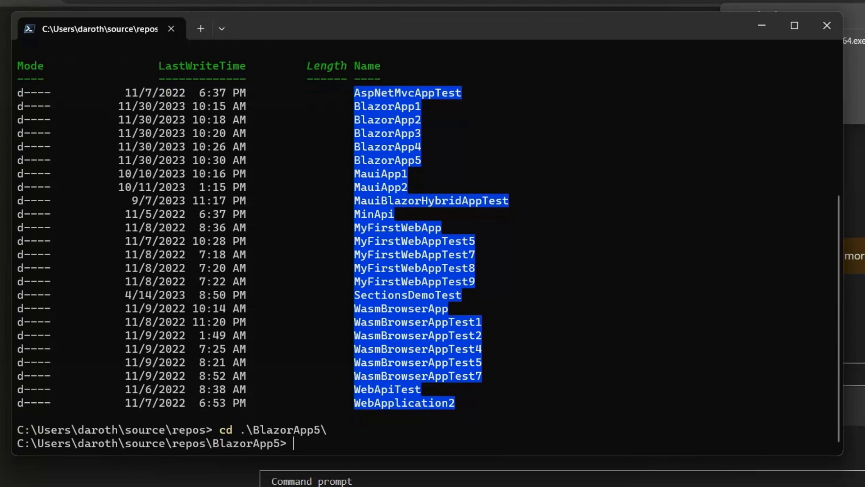
pyautogui.write('d')
pyautogui.write('ir')
pyautogui.press('Return')
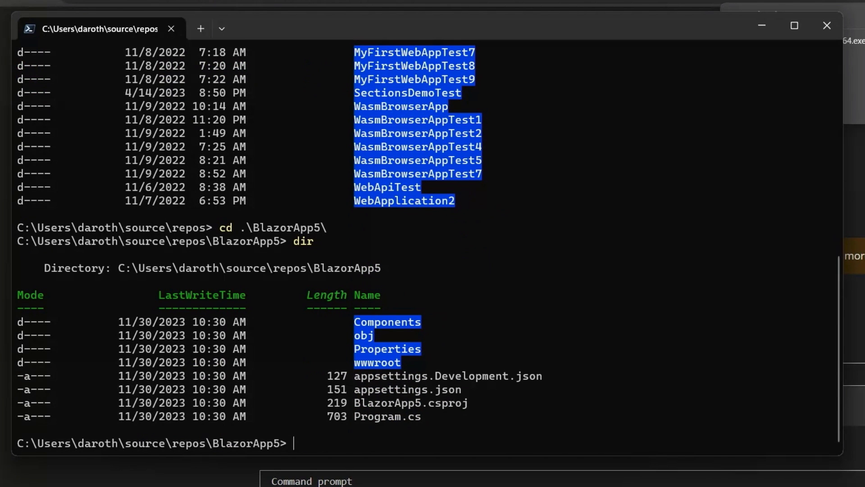
pyautogui.write('cls')
pyautogui.press('Return')
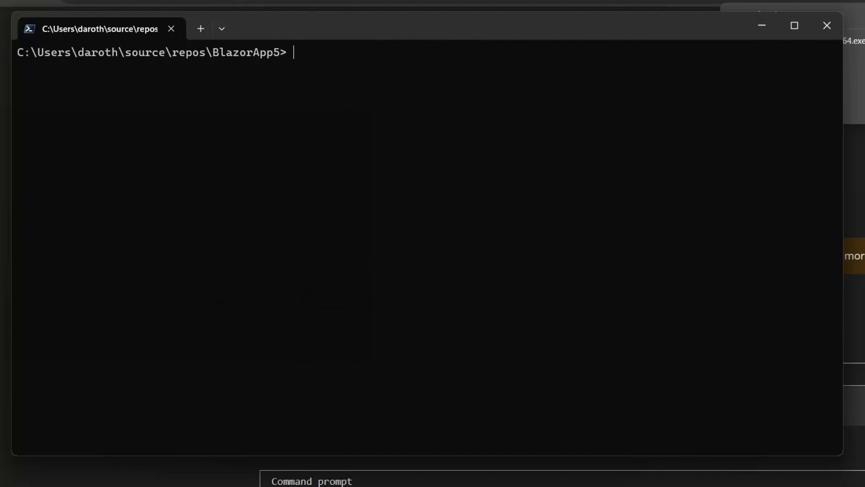
pyautogui.write('dotnet ru')
pyautogui.write('n')
pyautogui.press('Return')
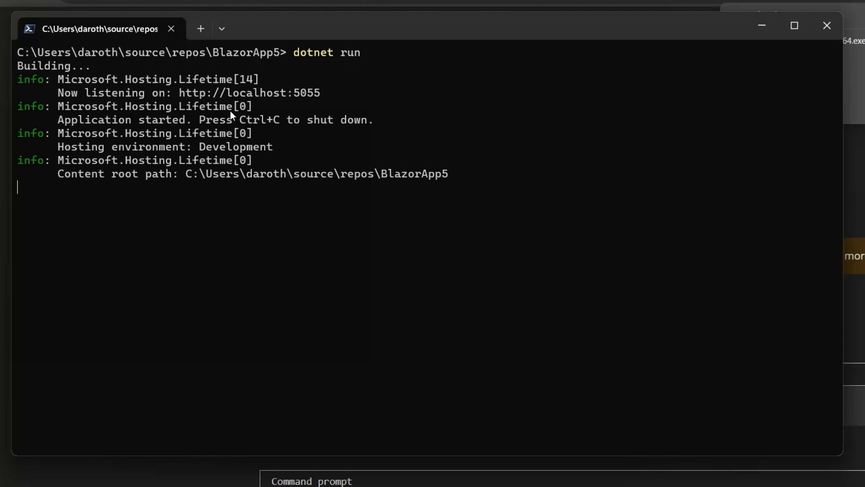
# Open BlazorApp5's Hello, world! page at localhost:5055 in Edge from the terminal link.
pyautogui.keyDown('ctrl'); pyautogui.click(249, 92); pyautogui.keyUp('ctrl')
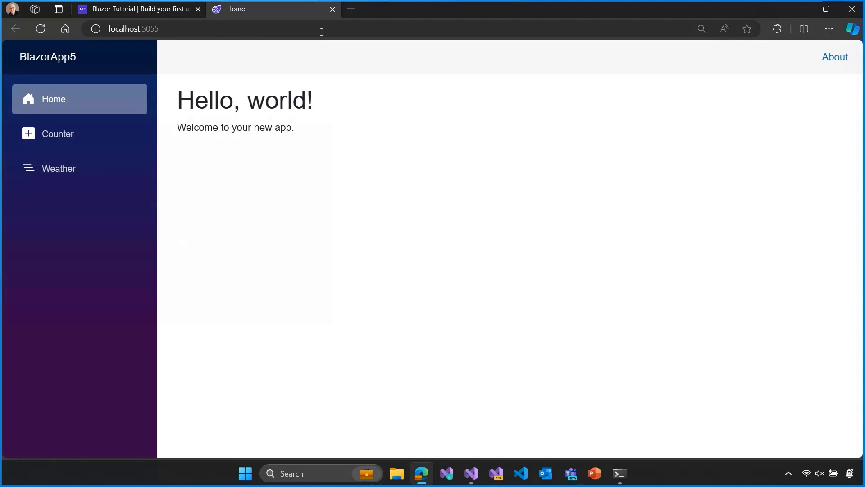
# Close the app tab, stop BlazorApp5 with Ctrl+C, and relaunch it using dotnet watch.
pyautogui.click(333, 8)
pyautogui.hotkey('alt', 'Tab')
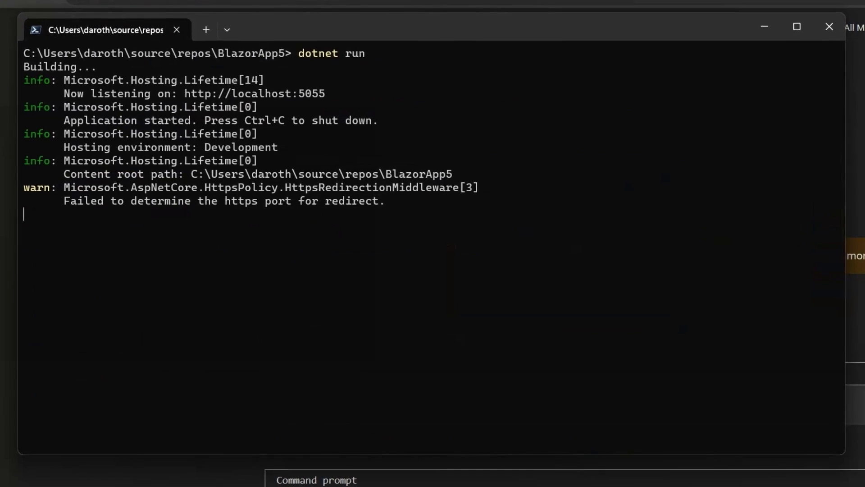
pyautogui.hotkey('ctrl', 'c')
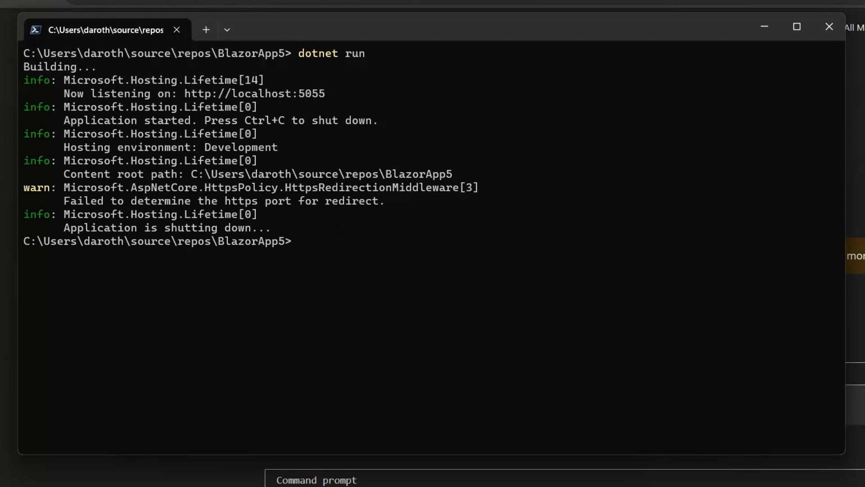
pyautogui.write('dotnet wtac')
pyautogui.press('BackSpace')
pyautogui.press('BackSpace')
pyautogui.press('BackSpace')
pyautogui.write('atch')
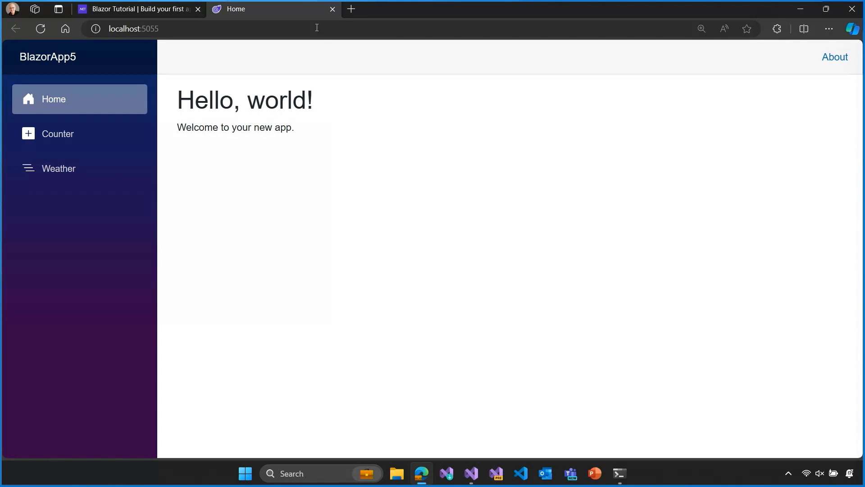
# Close the hot-reloaded app's browser tab and shut down the dotnet watch session.
pyautogui.click(332, 9)
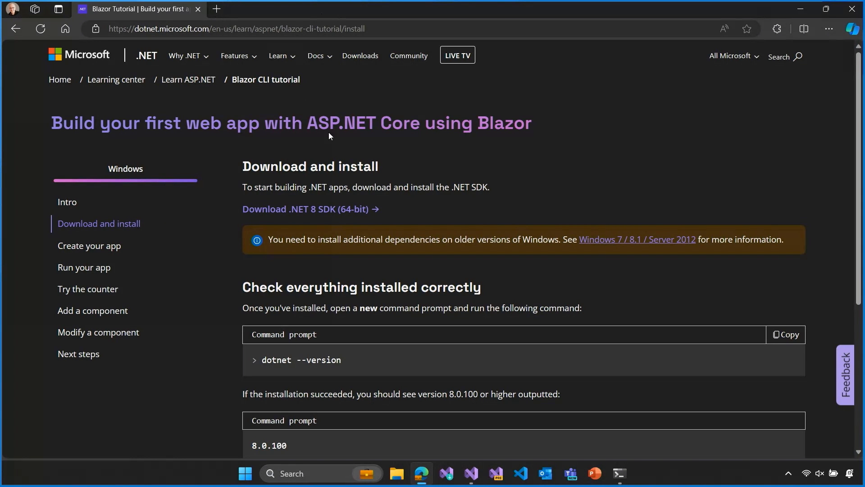
pyautogui.click(619, 473)
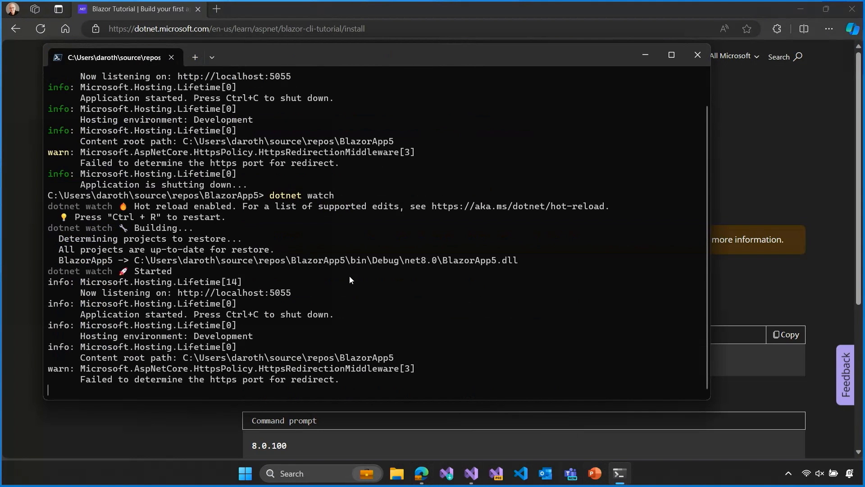
pyautogui.hotkey('ctrl', 'c')
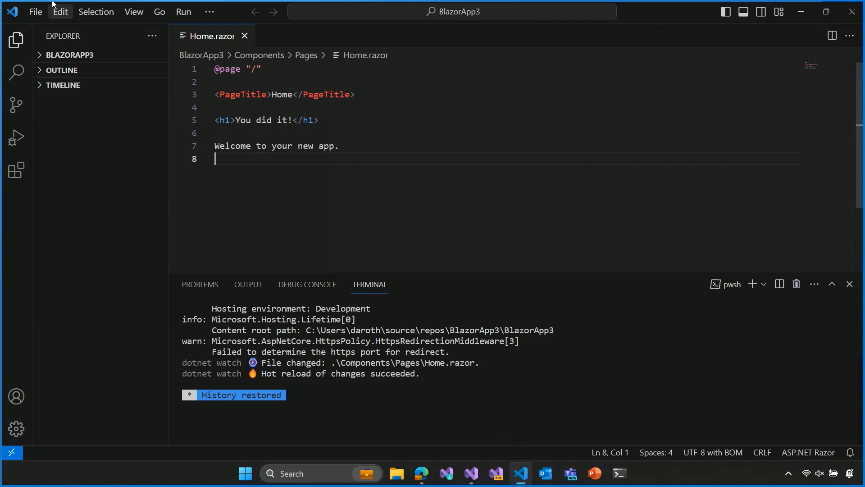
# Use File > Close Folder to close BlazorApp3, leaving the Welcome page.
pyautogui.click(35, 11)
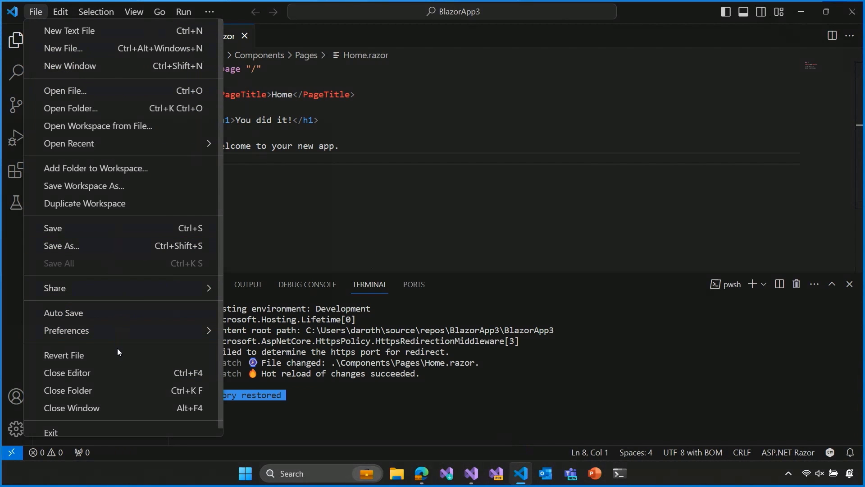
pyautogui.click(68, 390)
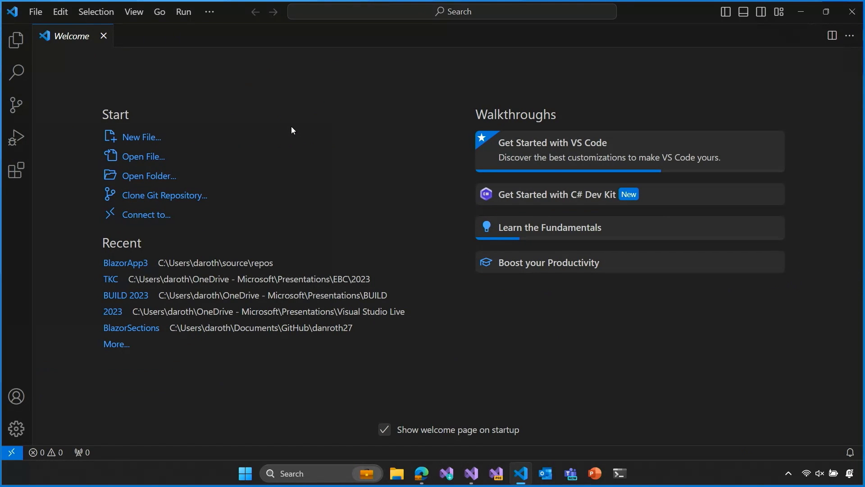
# Show the Extensions view and widen the sidebar to read the C# extension entries.
pyautogui.click(16, 171)
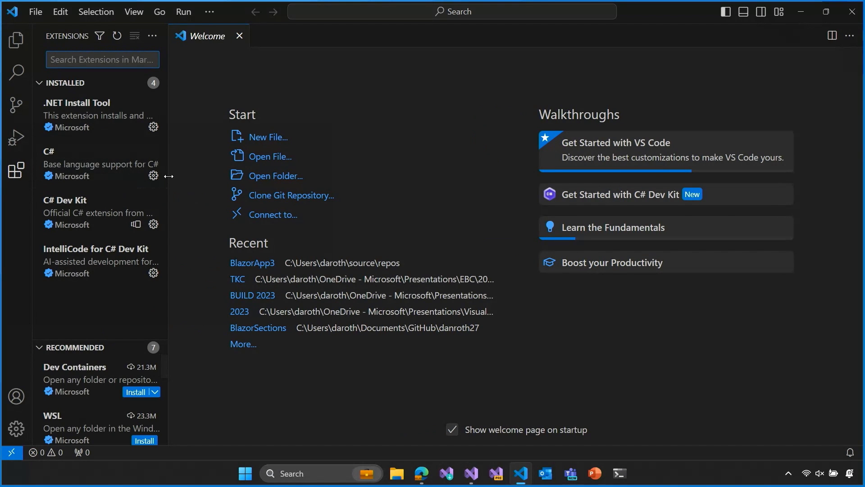
pyautogui.moveTo(168, 176); pyautogui.dragTo(221, 177)
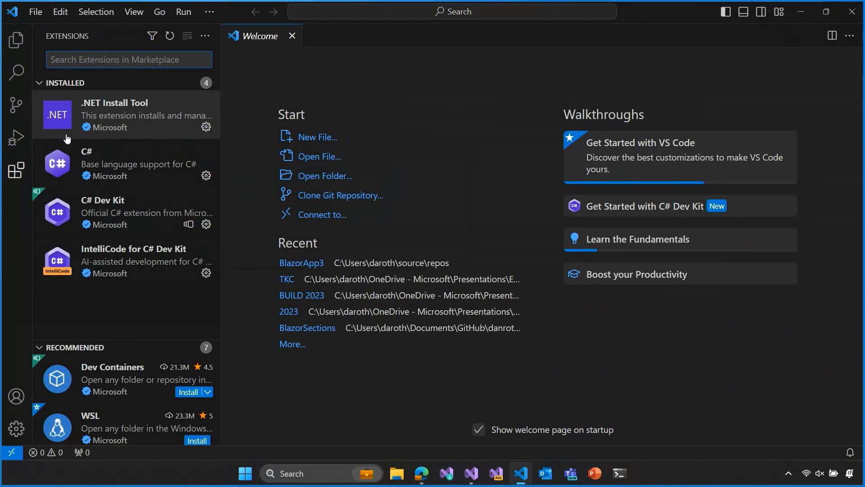
# Start a new .NET project from Explorer using the Blazor Web App template.
pyautogui.click(15, 41)
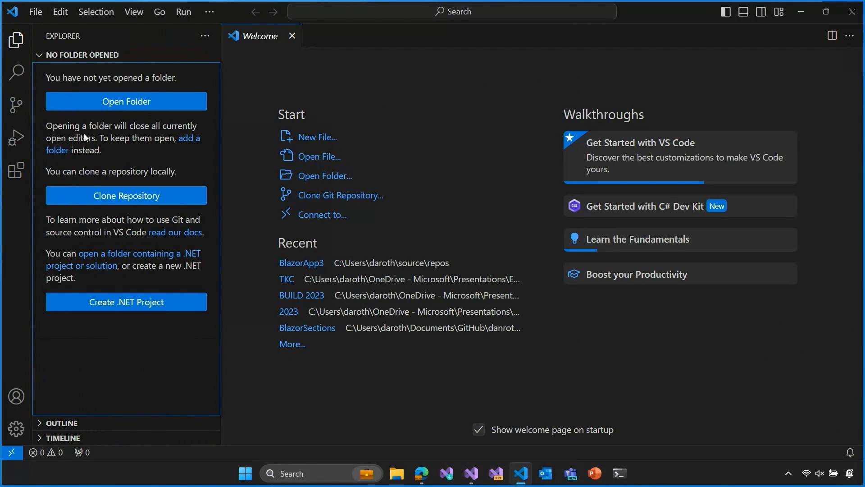
pyautogui.click(141, 306)
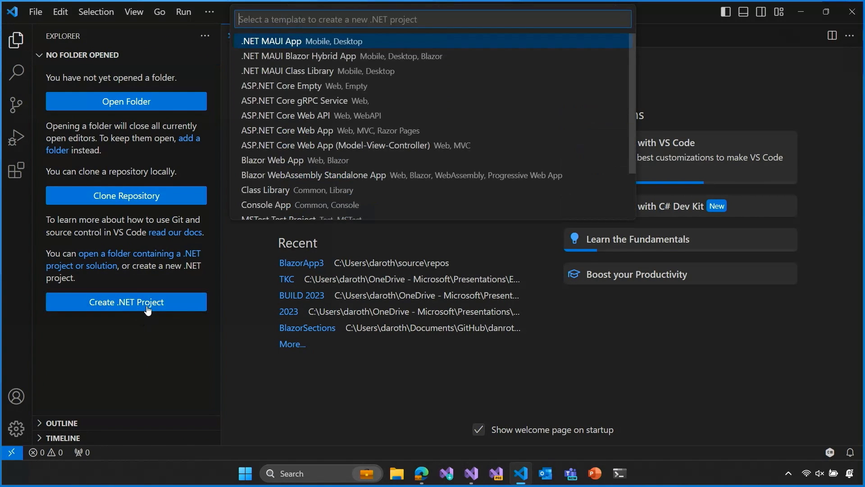
pyautogui.scroll(-4, 439, 143)
pyautogui.scroll(4, 439, 142)
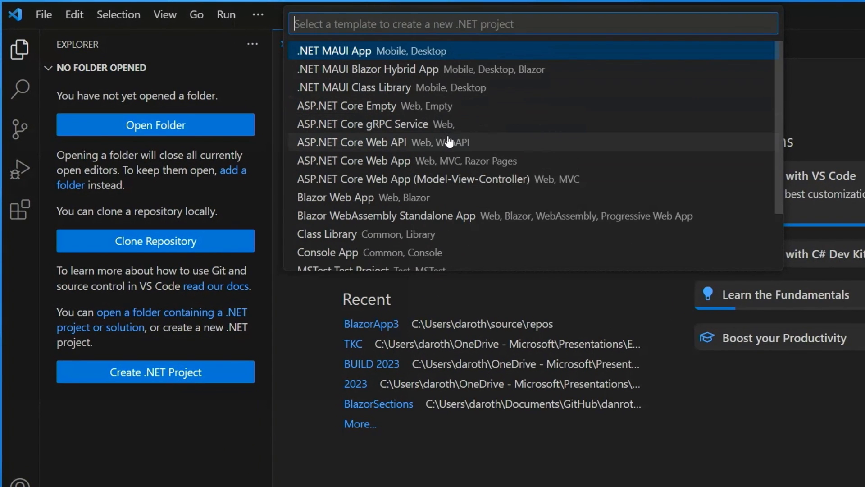
pyautogui.scroll(-3, 435, 145)
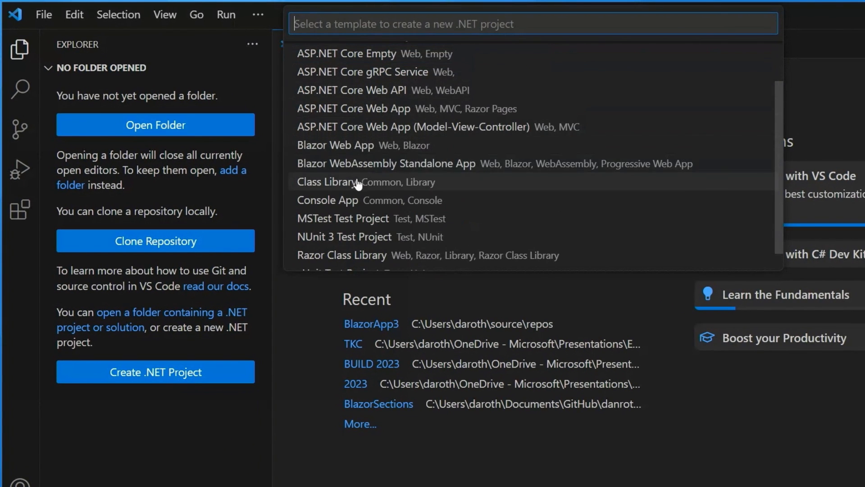
pyautogui.click(377, 146)
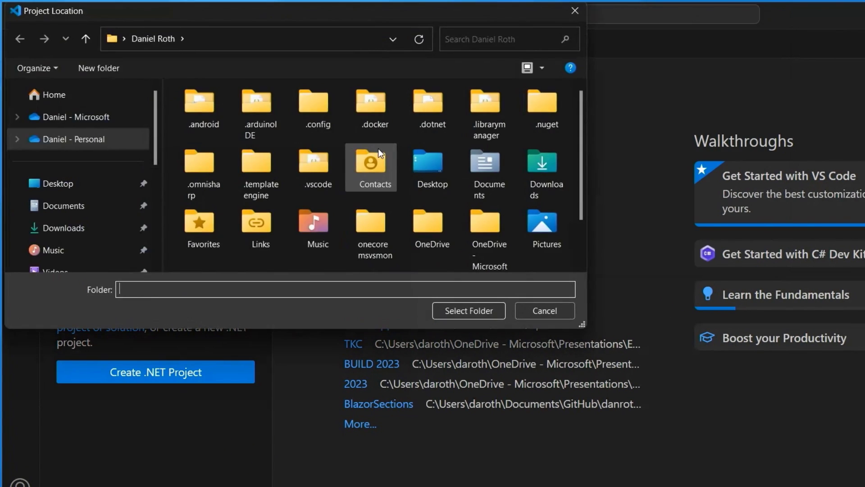
pyautogui.scroll(-1, 339, 167)
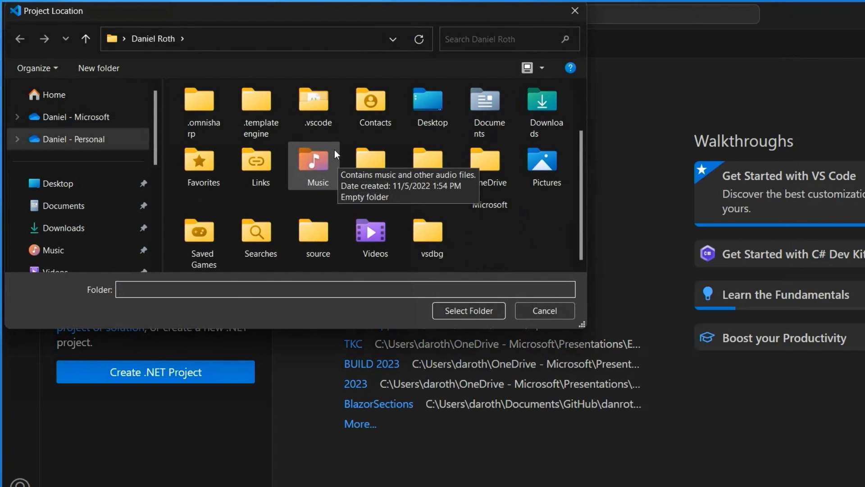
# Create a BlazorApp6 folder under source\repos and select it as the project location.
pyautogui.click(321, 235)
pyautogui.doubleClick(321, 234)
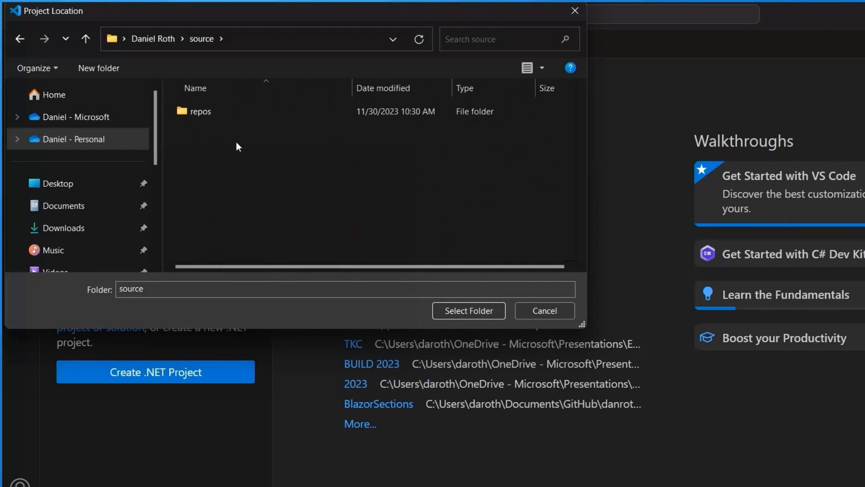
pyautogui.doubleClick(206, 111)
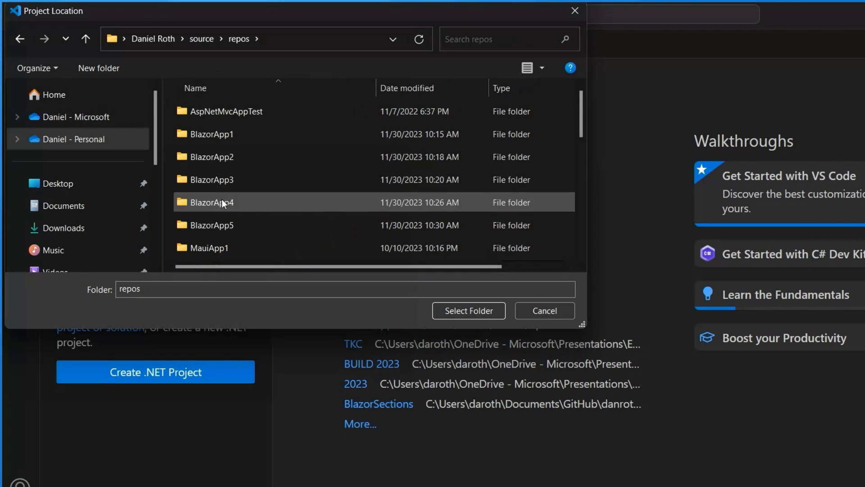
pyautogui.click(103, 69)
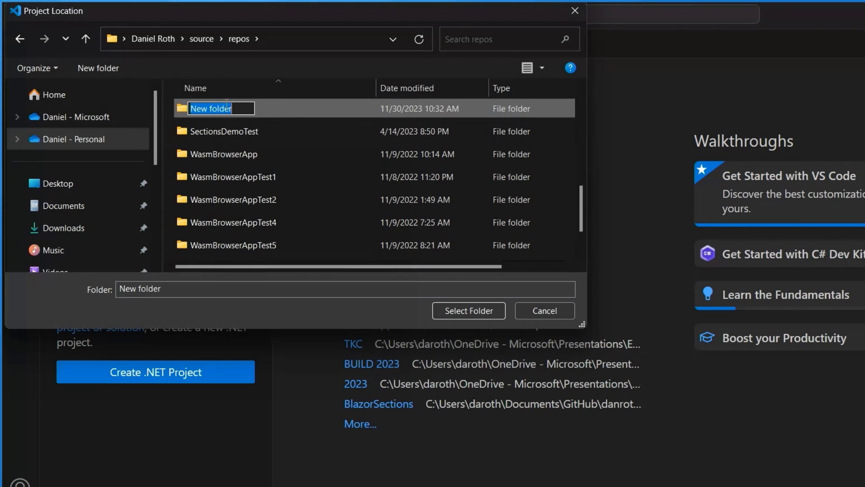
pyautogui.write('BlazorApp')
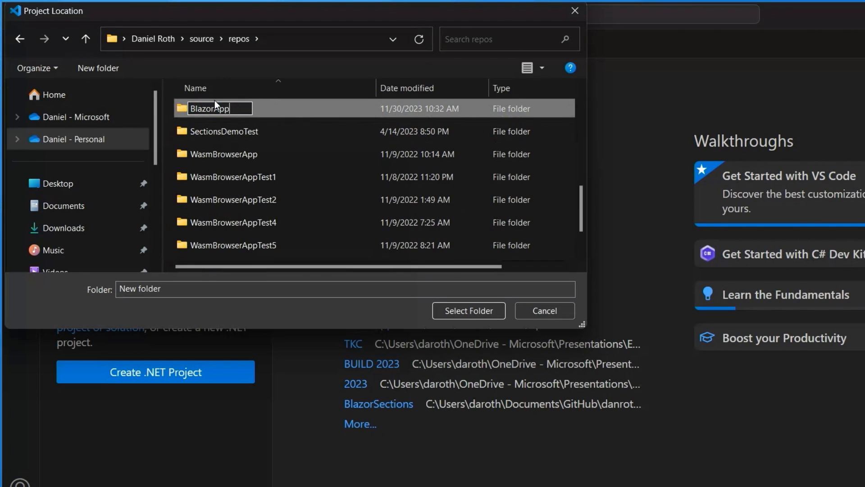
pyautogui.write('6')
pyautogui.press('Return')
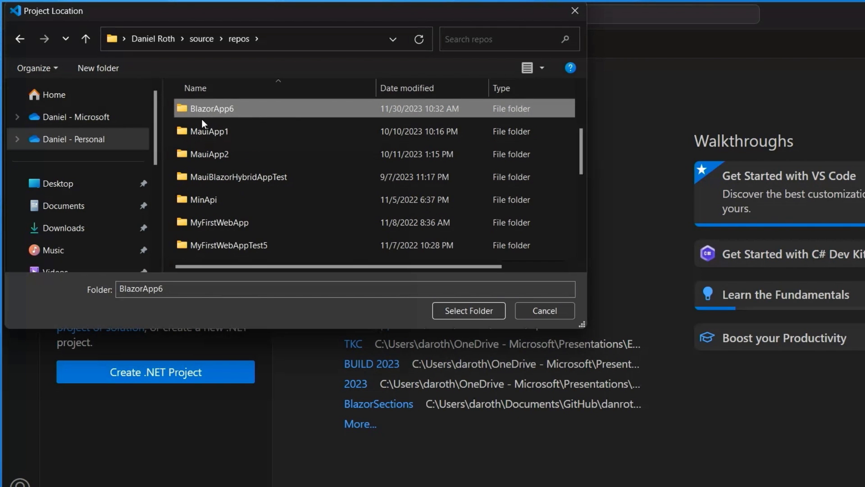
pyautogui.doubleClick(200, 109)
pyautogui.click(478, 313)
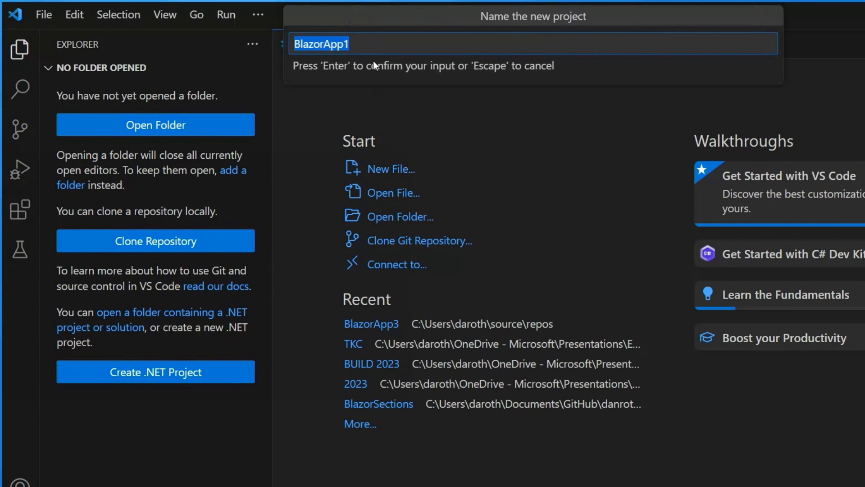
# Replace the default BlazorApp1 name with BlazorApp6 and confirm it.
pyautogui.click(377, 45)
pyautogui.write('6')
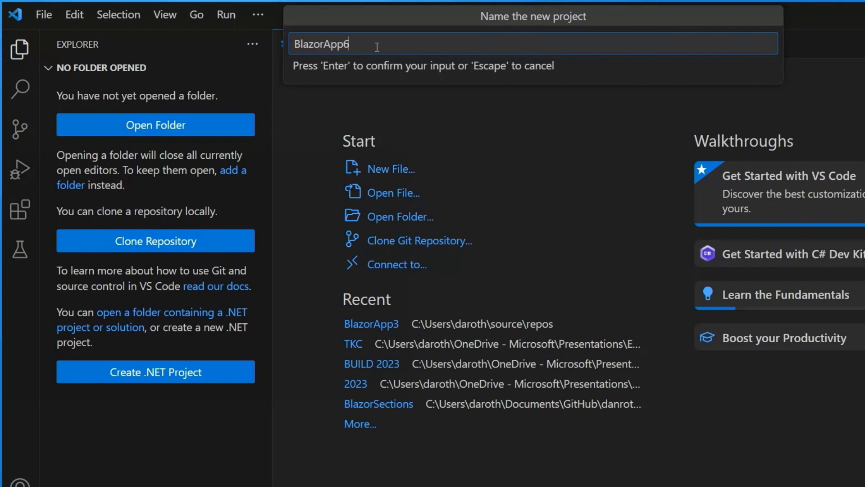
pyautogui.press('Return')
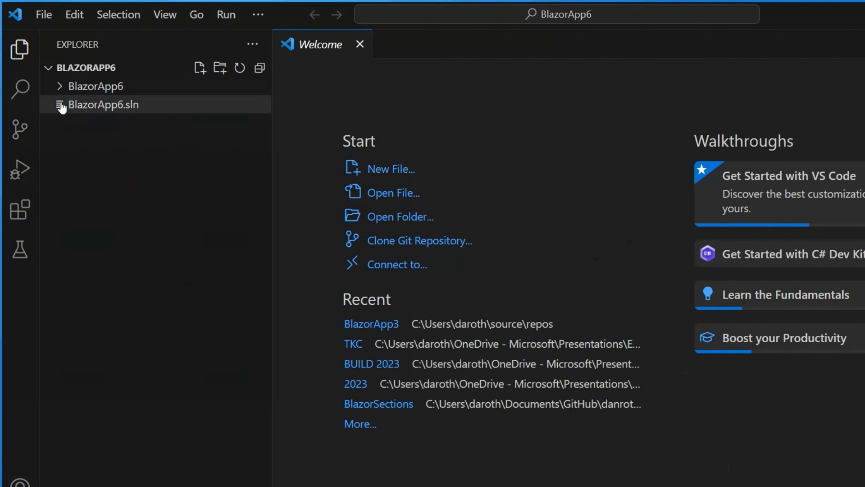
# Collapse the folder tree, then expand the BlazorApp6 project and Dependencies in Solution Explorer.
pyautogui.click(52, 70)
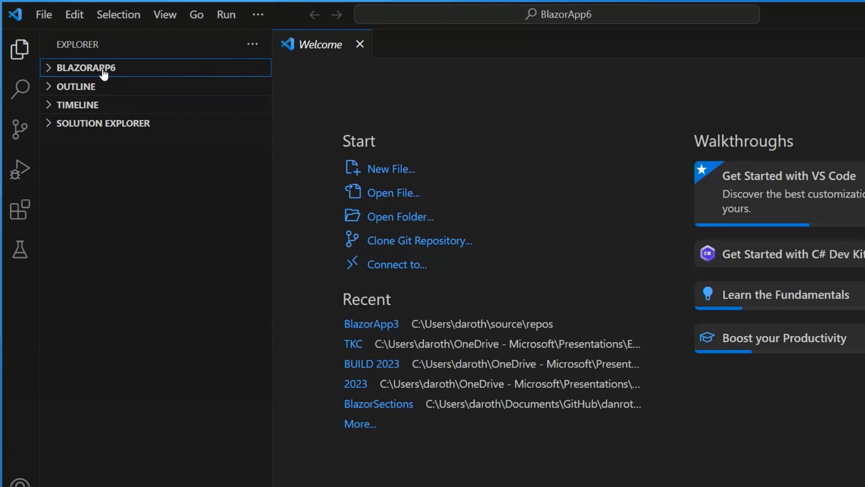
pyautogui.click(57, 68)
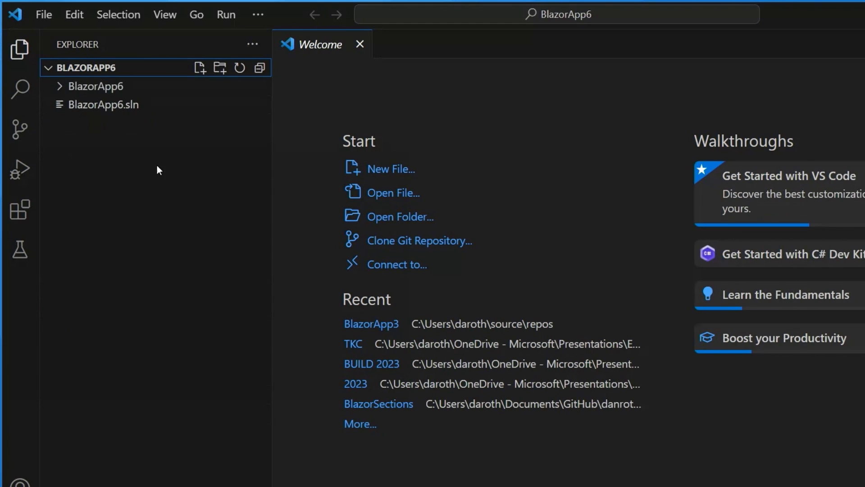
pyautogui.click(60, 86)
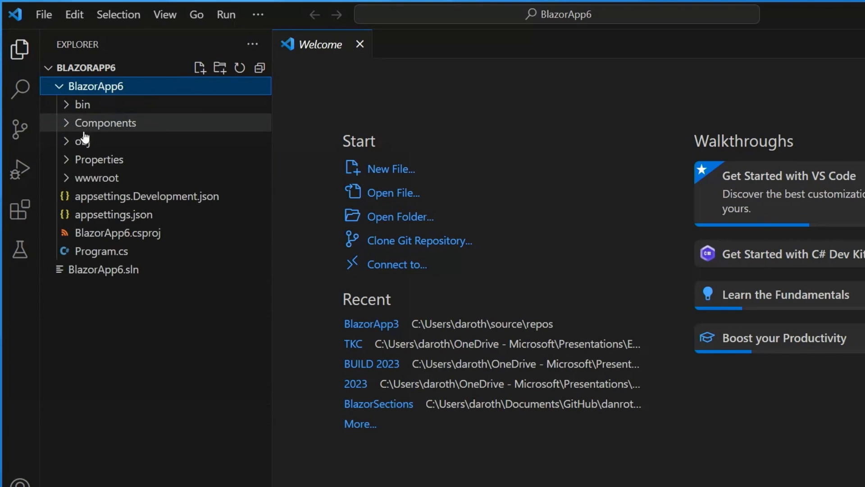
pyautogui.click(52, 67)
pyautogui.click(49, 123)
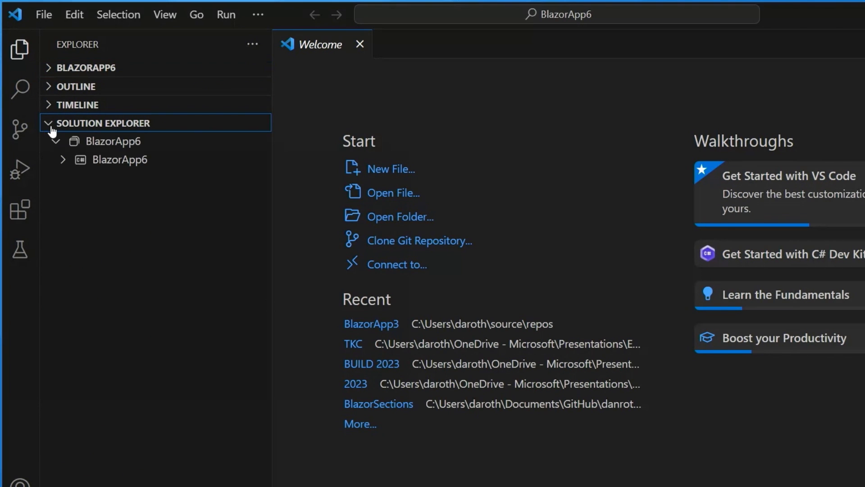
pyautogui.click(65, 161)
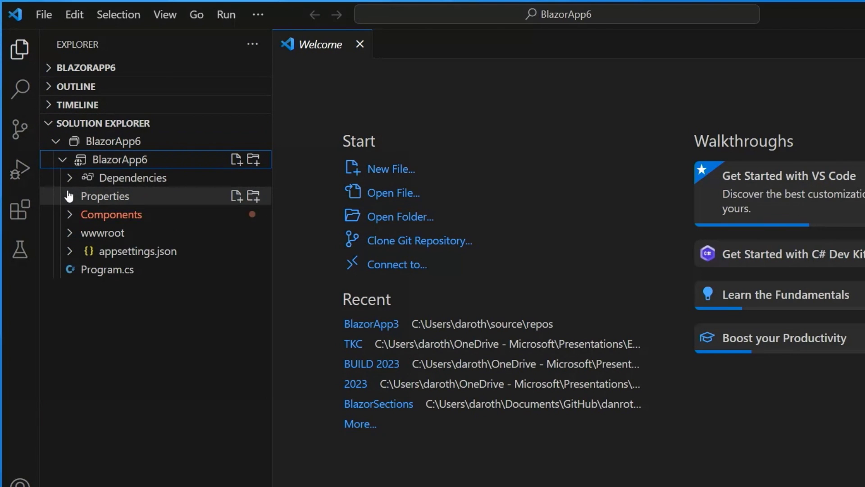
pyautogui.click(70, 179)
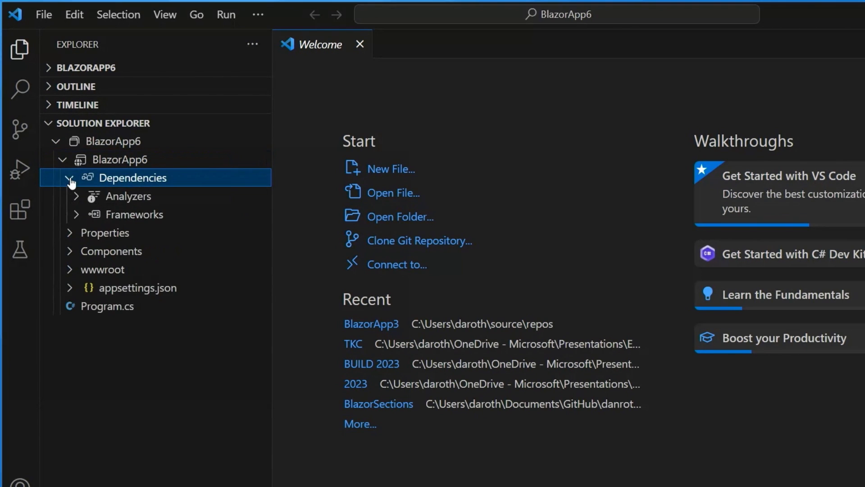
pyautogui.click(71, 180)
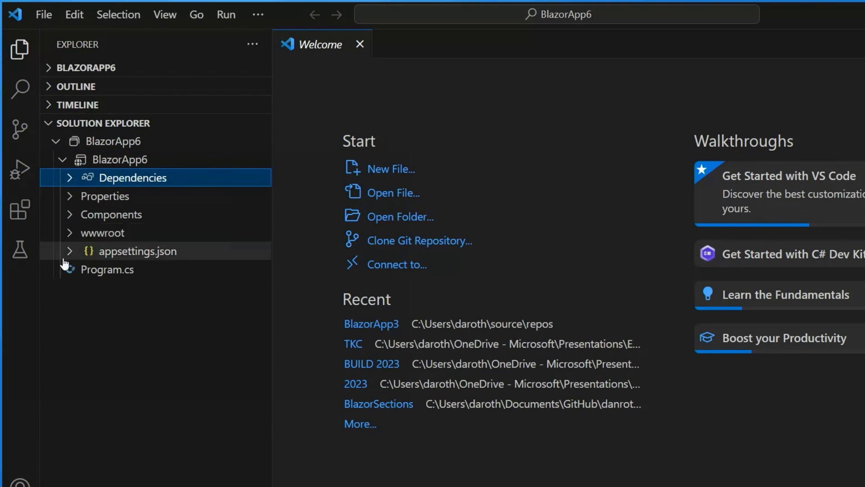
# Open Program.cs, then run BlazorApp6 with the C# debugger's Default Configuration.
pyautogui.click(96, 269)
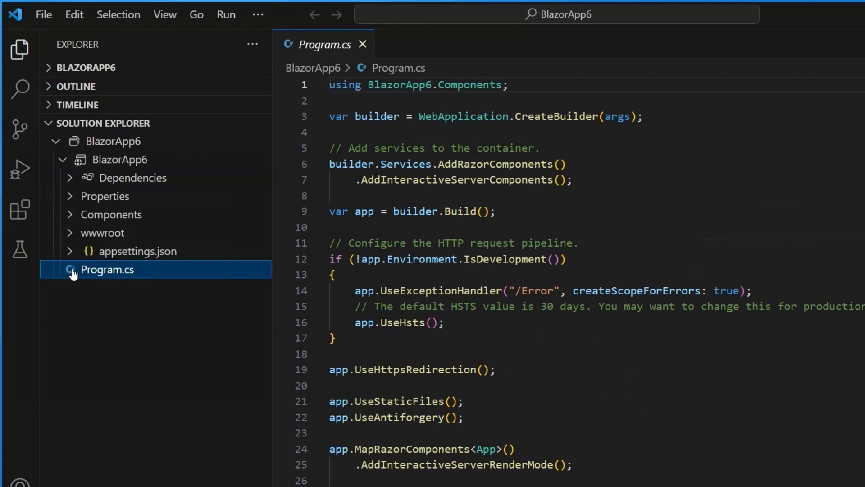
pyautogui.click(20, 172)
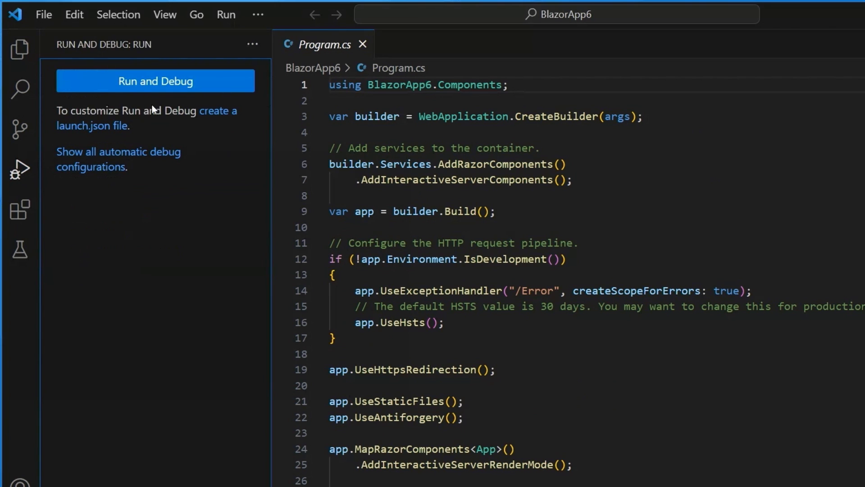
pyautogui.click(148, 82)
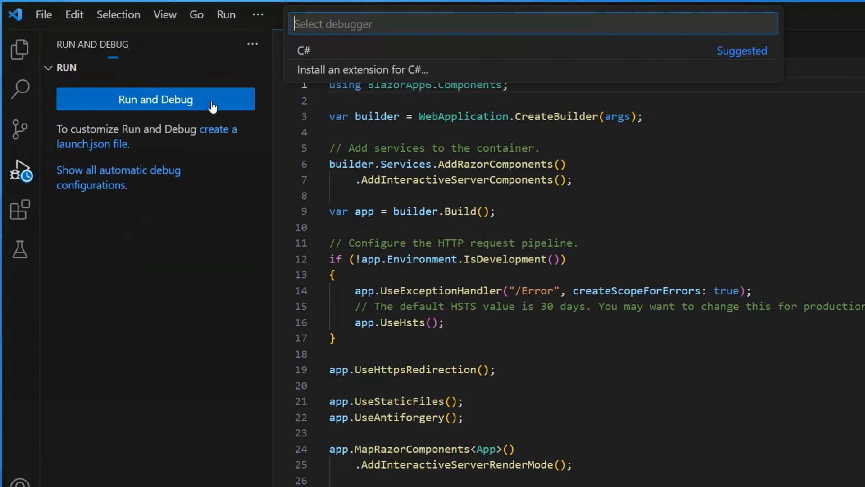
pyautogui.click(349, 54)
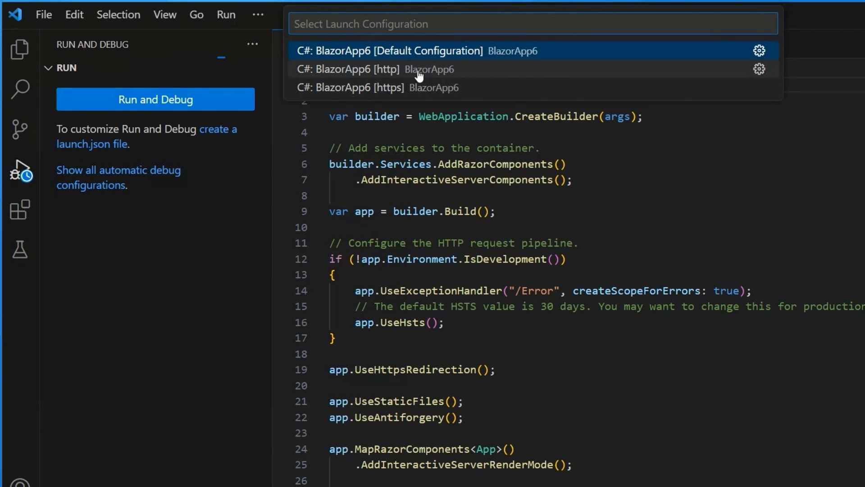
pyautogui.click(421, 52)
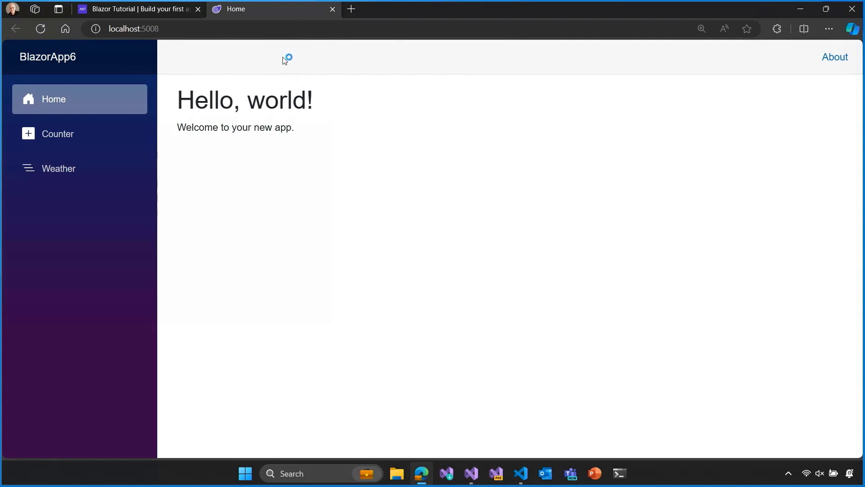
# Close the localhost tab, stop the BlazorApp6 debug session, and run the build task.
pyautogui.click(332, 9)
pyautogui.hotkey('alt', 'Tab')
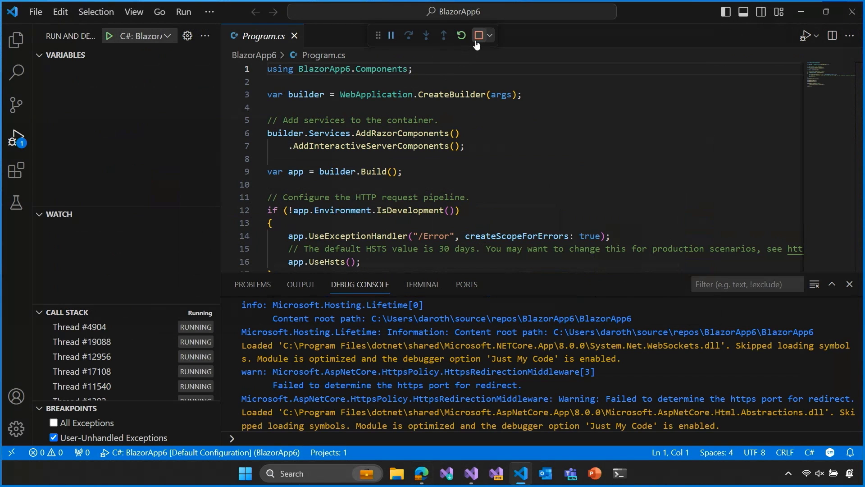
pyautogui.click(479, 38)
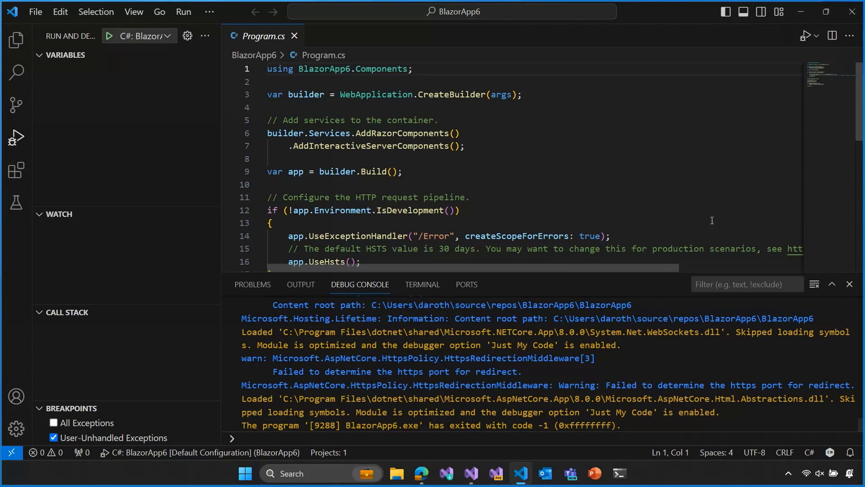
pyautogui.hotkey('ctrl', 'shift', 'b')
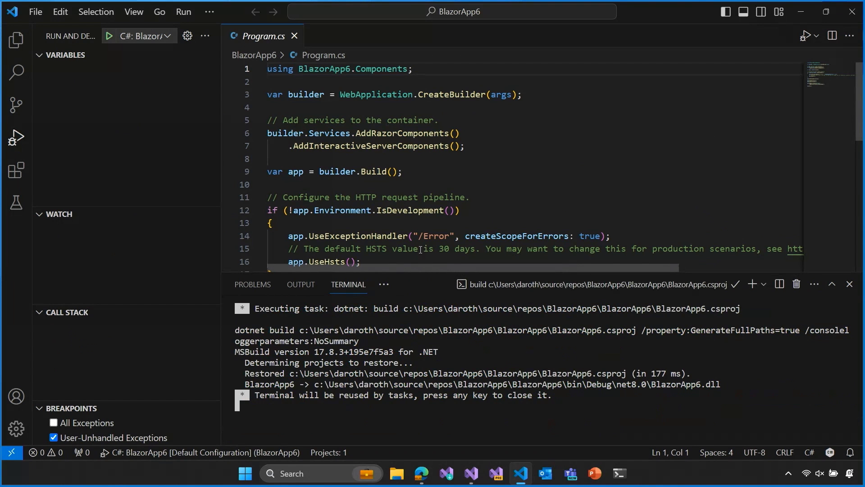
# In a new terminal, cd into .\BlazorApp6\ and run dotnet watch.
pyautogui.hotkey('ctrl', '`')
pyautogui.hotkey('ctrl', '`')
pyautogui.click(516, 221)
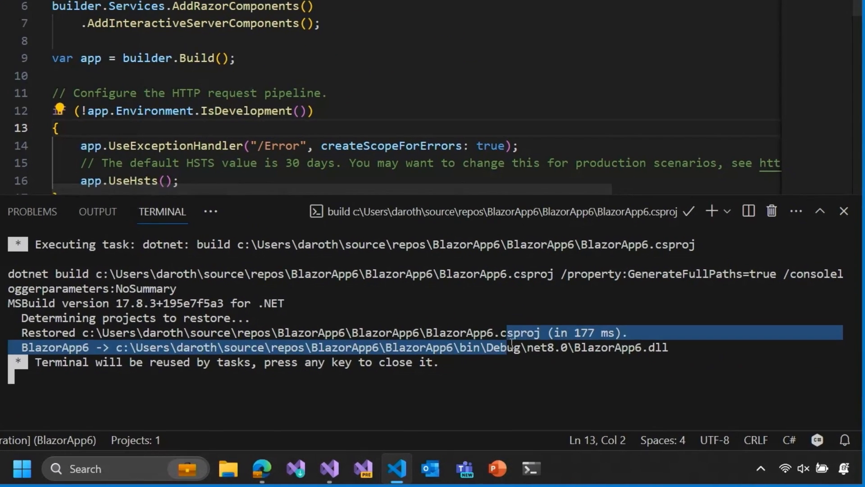
pyautogui.press('space')
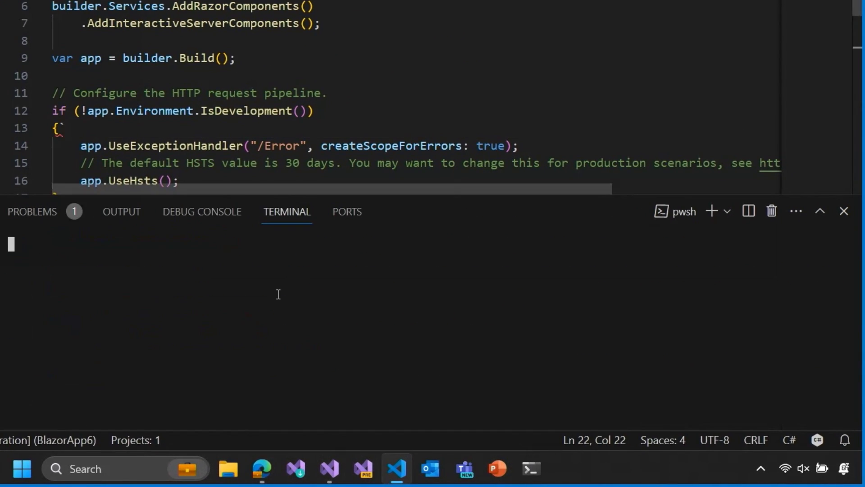
pyautogui.write('cd ')
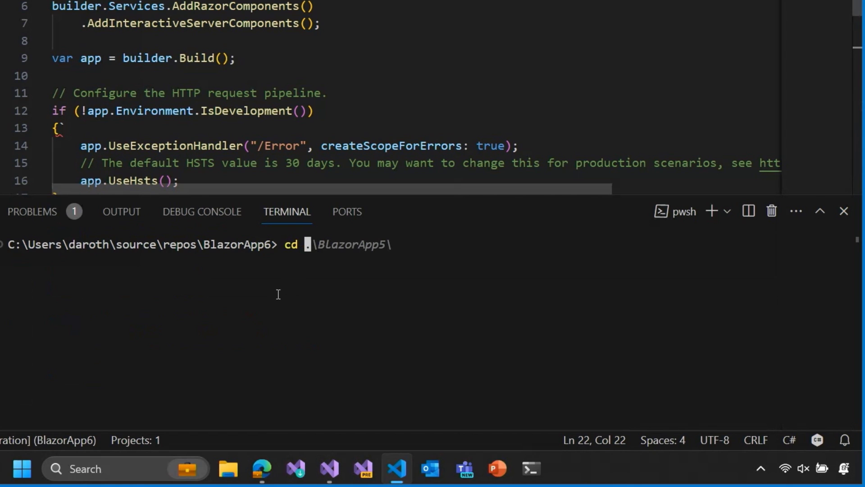
pyautogui.write('b')
pyautogui.press('Tab')
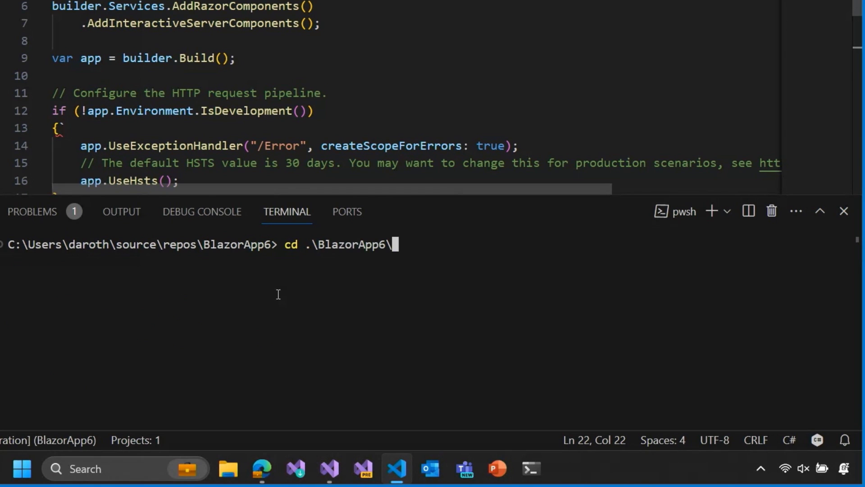
pyautogui.press('Return')
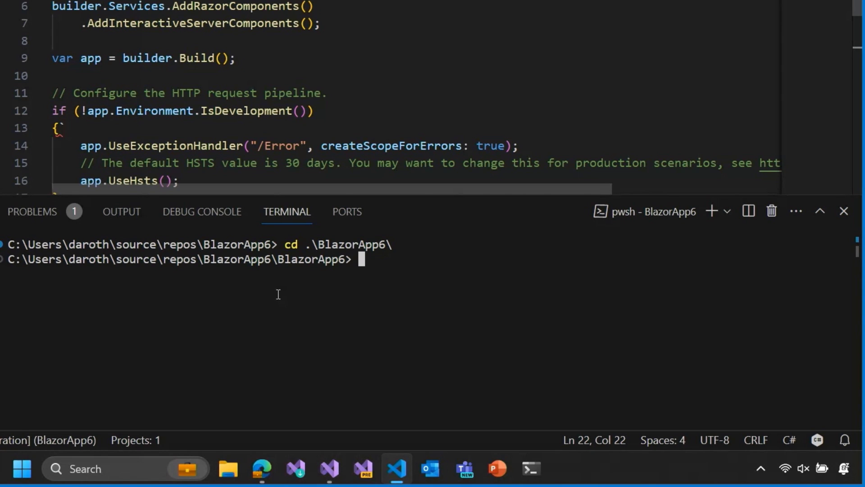
pyautogui.write('dotnet wtac')
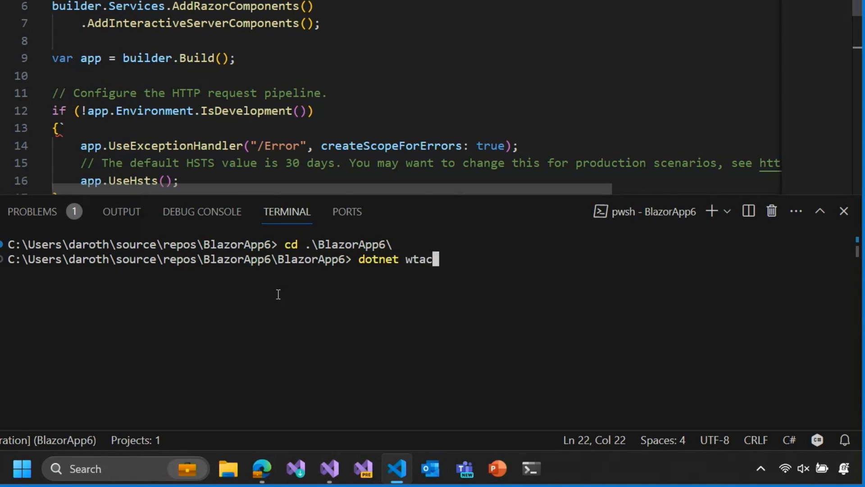
pyautogui.press('BackSpace')
pyautogui.press('BackSpace')
pyautogui.press('BackSpace')
pyautogui.write('atch')
pyautogui.press('Return')
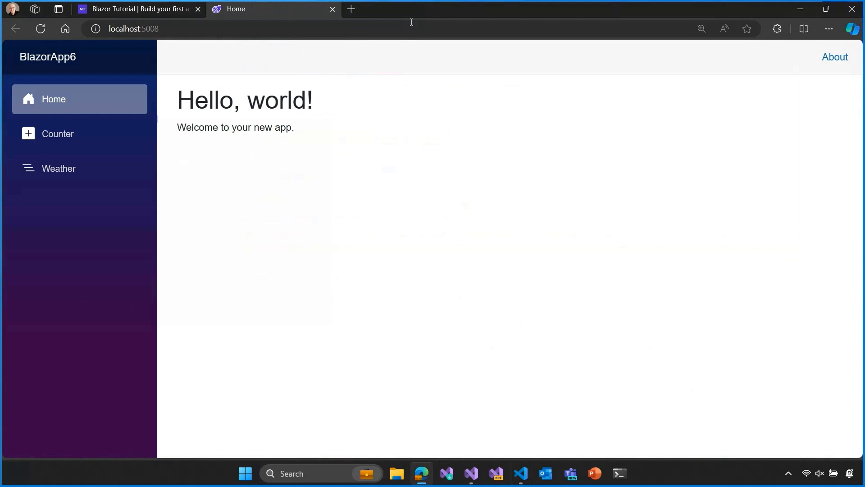
# Snap Edge to the right half and VS Code to the left, saving Program.cs.
pyautogui.moveTo(412, 18); pyautogui.dragTo(861, 217)
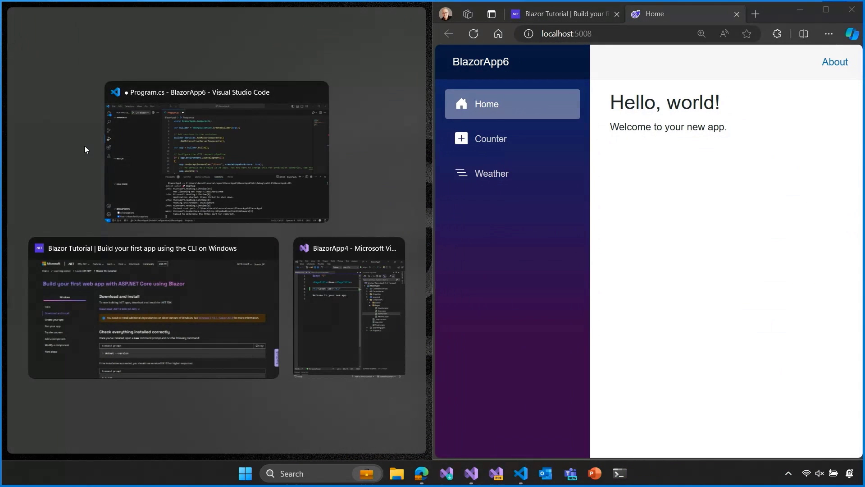
pyautogui.click(126, 149)
pyautogui.scroll(-3, 290, 136)
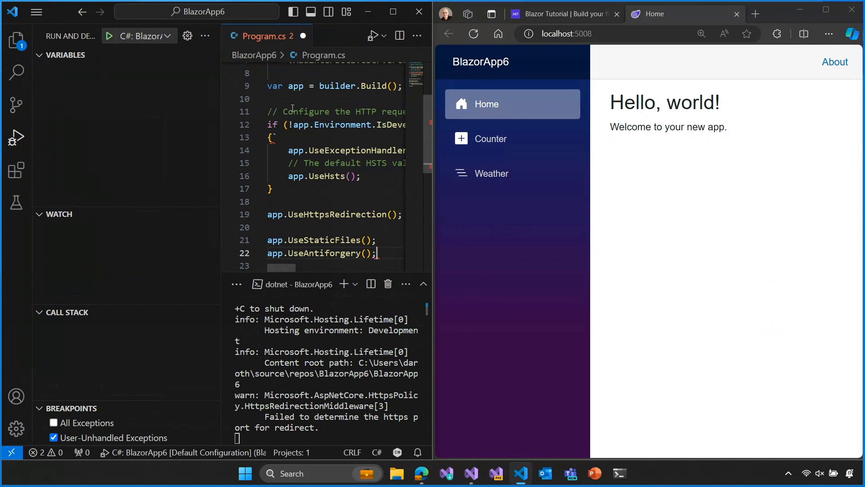
pyautogui.click(271, 137)
pyautogui.hotkey('ctrl', 's')
# Close Program.cs and expand Components > Pages in the Explorer.
pyautogui.click(295, 36)
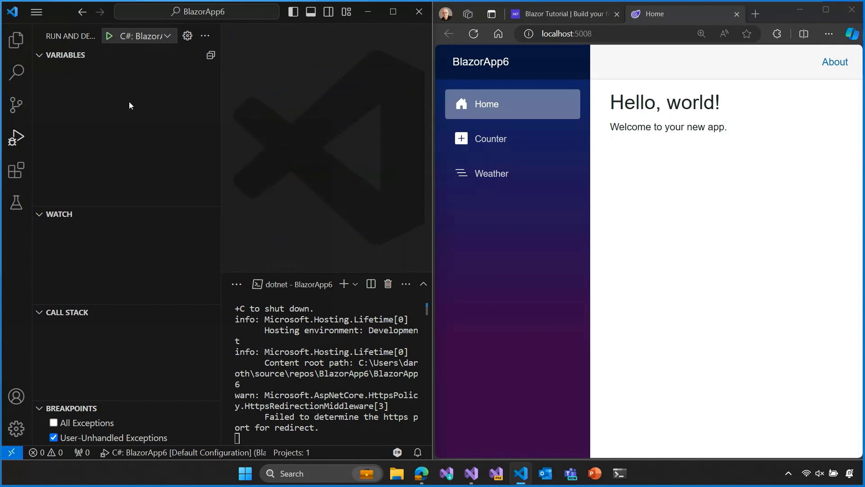
pyautogui.click(14, 42)
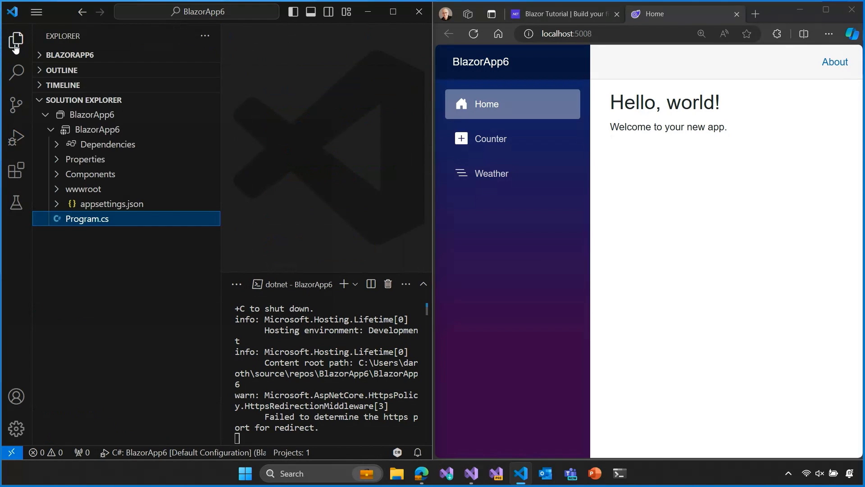
pyautogui.moveTo(90, 175)
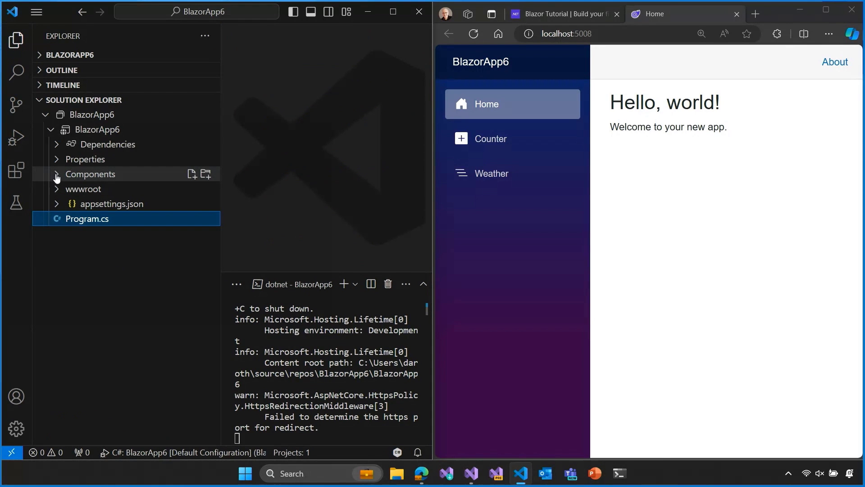
pyautogui.click(56, 175)
pyautogui.click(68, 204)
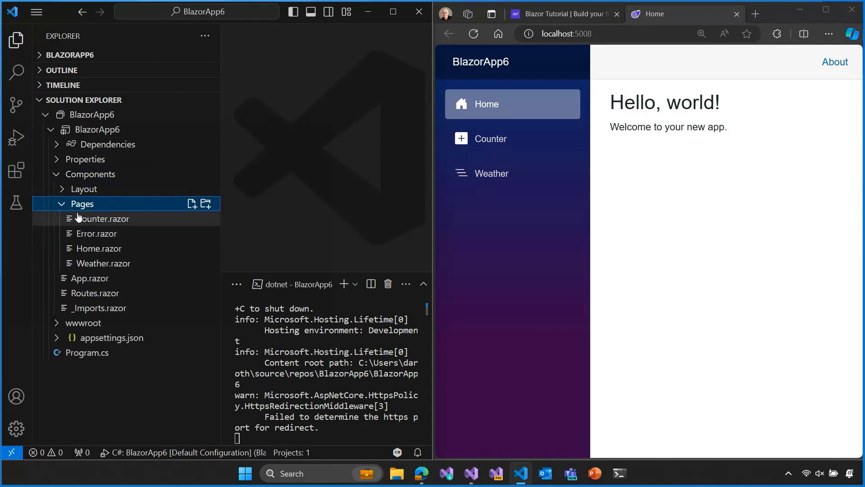
# Open Home.razor in a wider editor and select the 'Hello, world' heading.
pyautogui.click(100, 248)
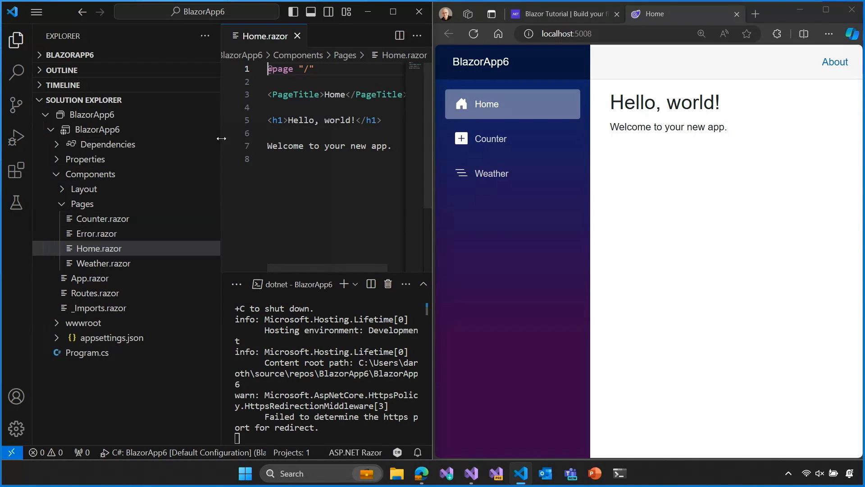
pyautogui.moveTo(221, 138); pyautogui.dragTo(147, 142)
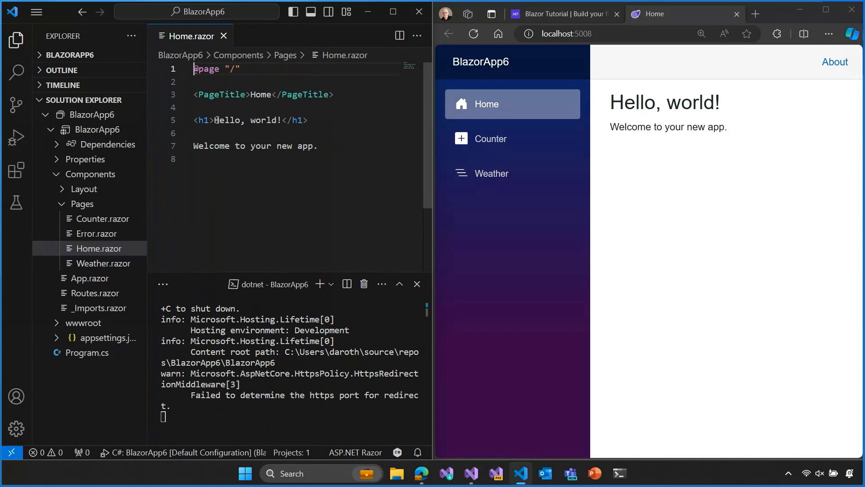
pyautogui.moveTo(213, 120); pyautogui.dragTo(278, 121)
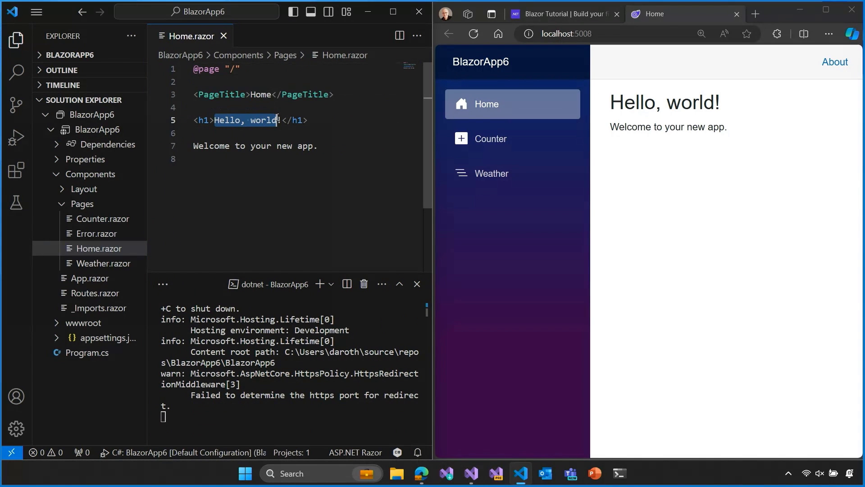
pyautogui.write('Youdi')
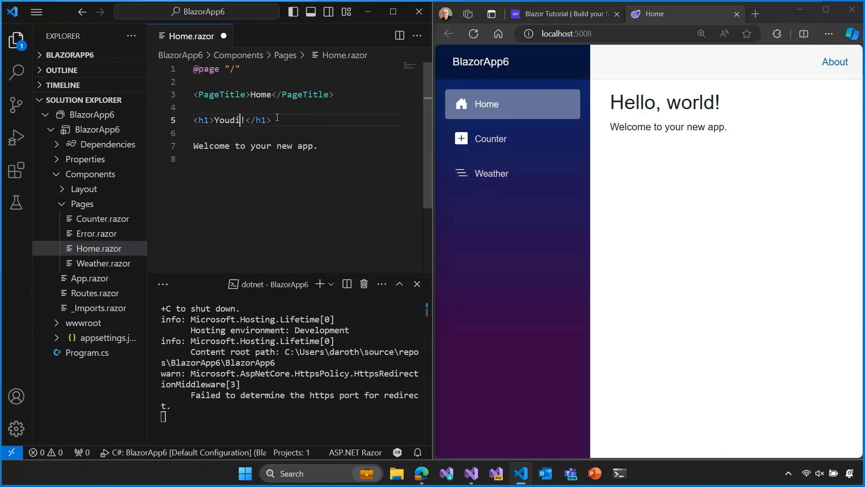
# Change the heading to 'You did great!', save, and check the hot-reloaded page in Edge.
pyautogui.press('BackSpace')
pyautogui.press('BackSpace')
pyautogui.write('did great')
pyautogui.hotkey('ctrl', 's')
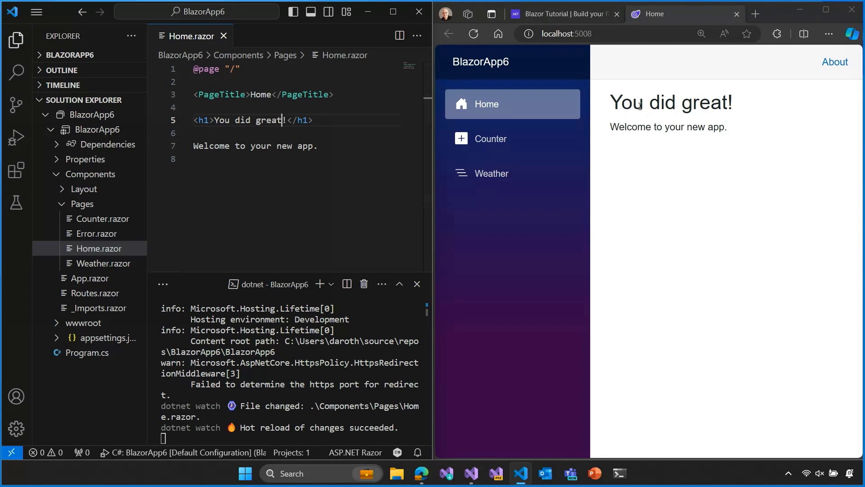
pyautogui.moveTo(620, 103); pyautogui.dragTo(743, 105)
pyautogui.click(739, 125)
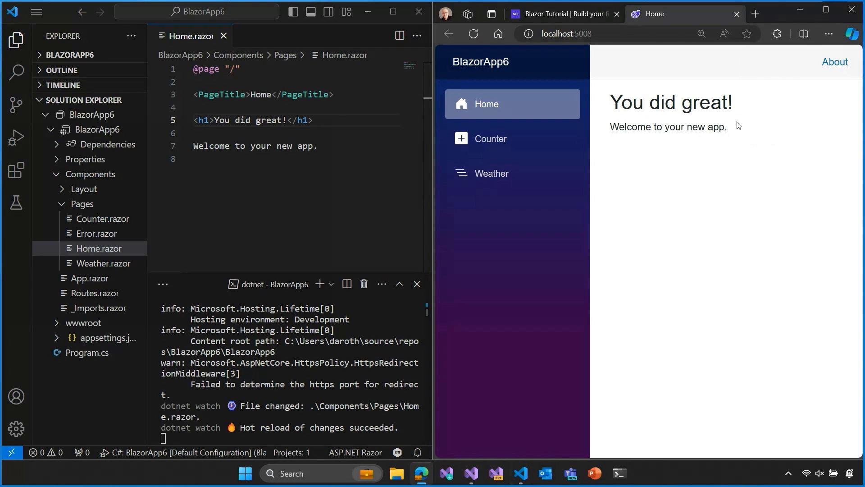